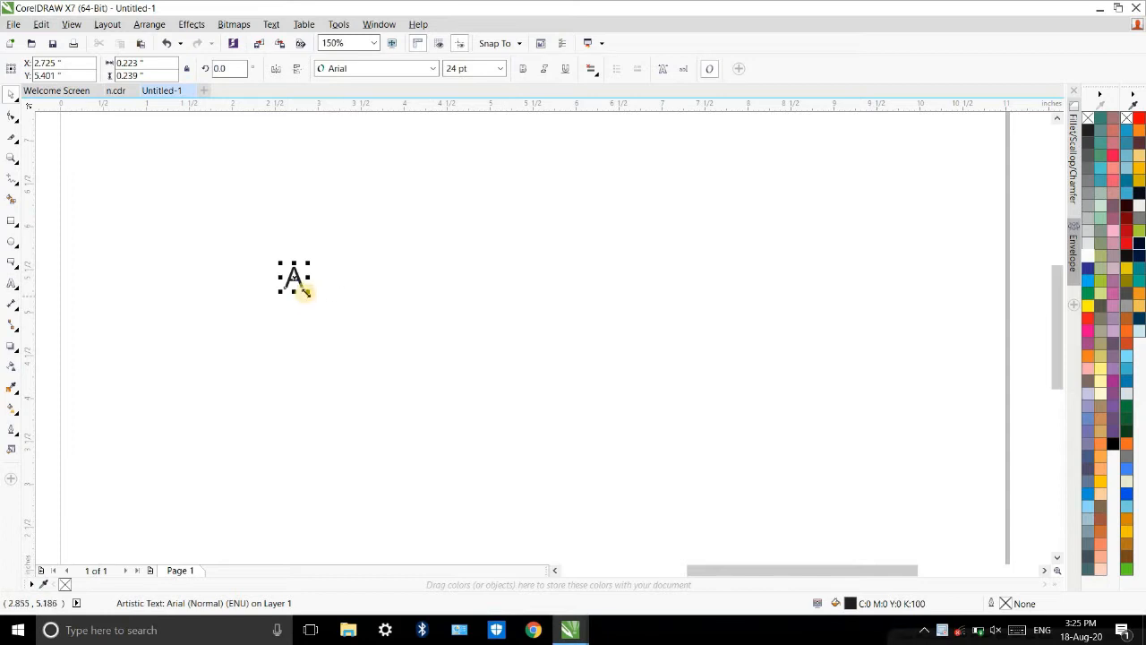
Step: Enlarge the letter A to about 461 pt and change its font to Arial Black
{"action": "left_click_drag", "start_coordinate": [537, 260], "coordinate": [797, 154]}
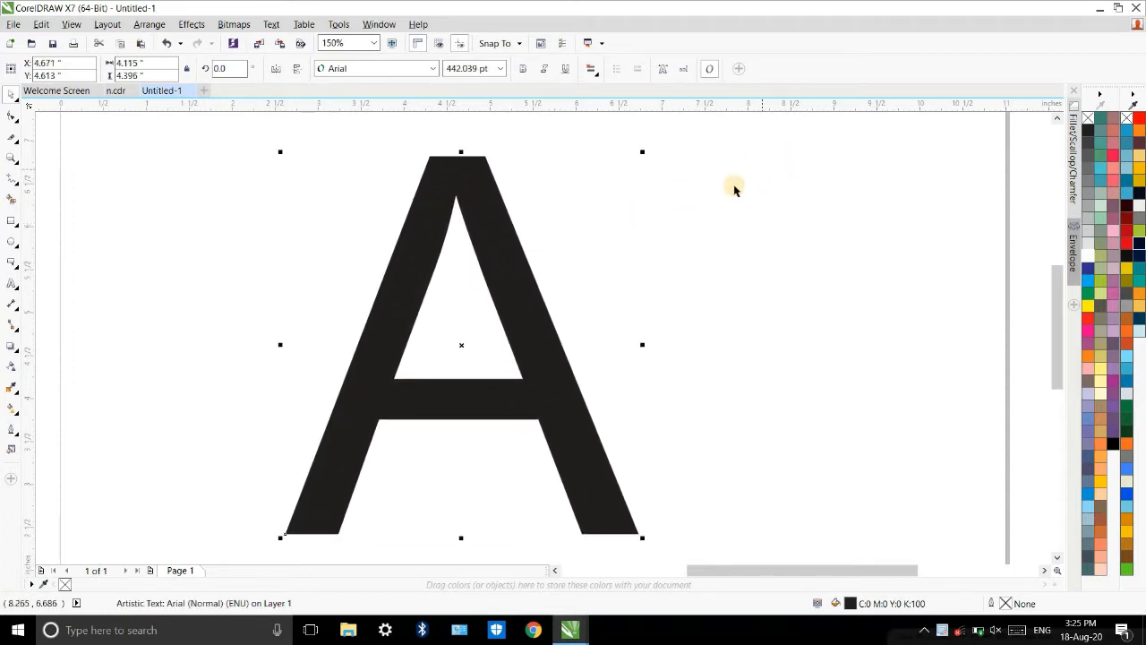
{"action": "mouse_move", "coordinate": [650, 148]}
{"action": "left_mouse_down"}
{"action": "mouse_move", "coordinate": [698, 128]}
{"action": "mouse_move", "coordinate": [657, 135]}
{"action": "left_mouse_up"}
{"action": "left_click", "coordinate": [416, 72]}
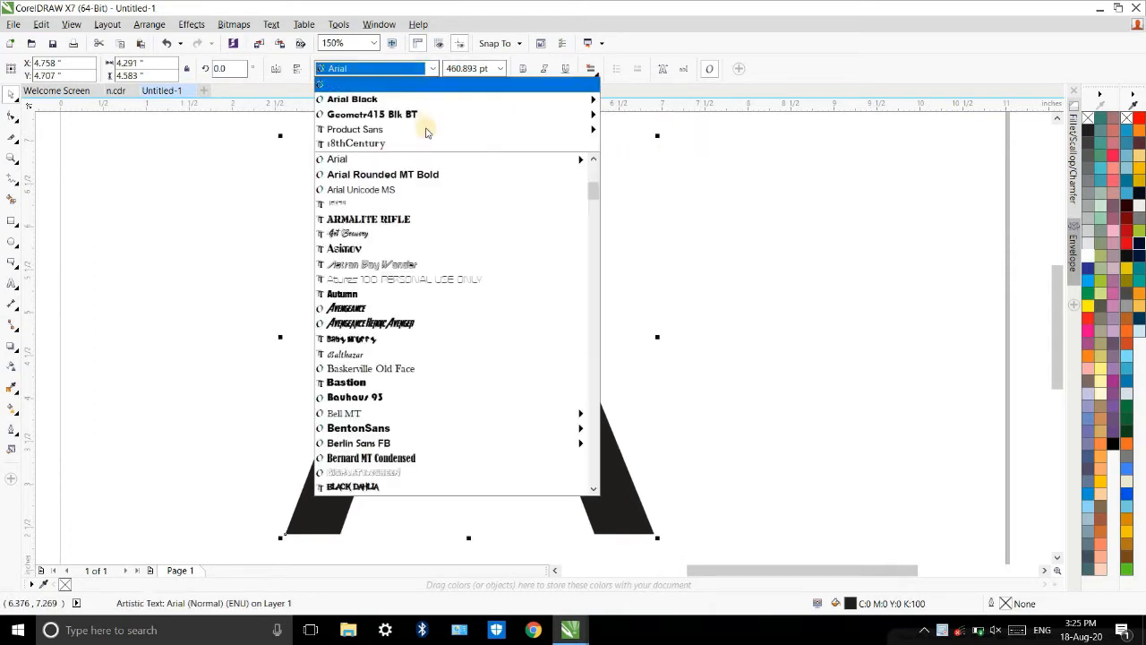
{"action": "mouse_move", "coordinate": [424, 159]}
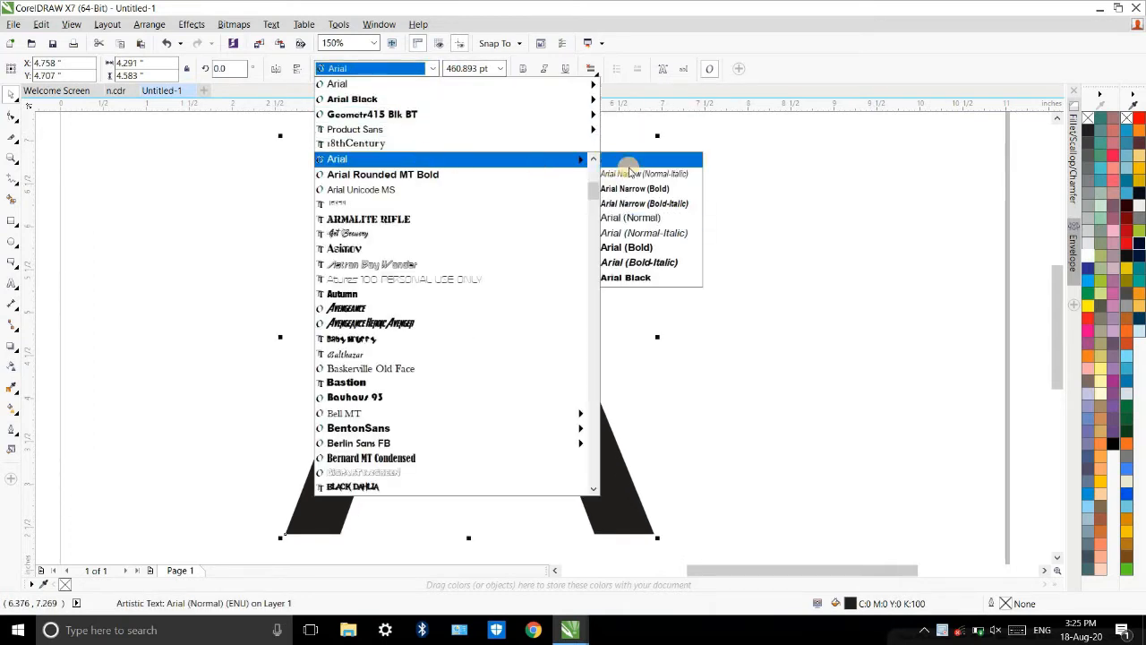
{"action": "left_click", "coordinate": [642, 278]}
{"action": "scroll", "coordinate": [665, 263], "scroll_direction": "down", "scroll_amount": 2}
{"action": "scroll", "coordinate": [641, 320], "scroll_direction": "up", "scroll_amount": 2}
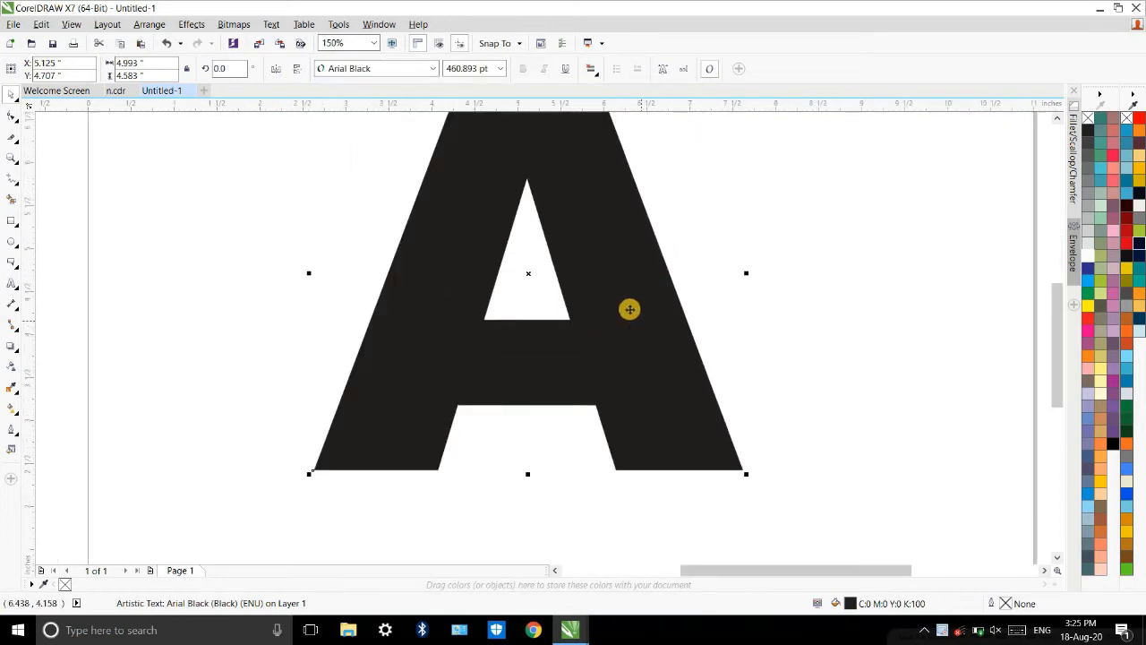
{"action": "scroll", "coordinate": [629, 309], "scroll_direction": "up", "scroll_amount": 1}
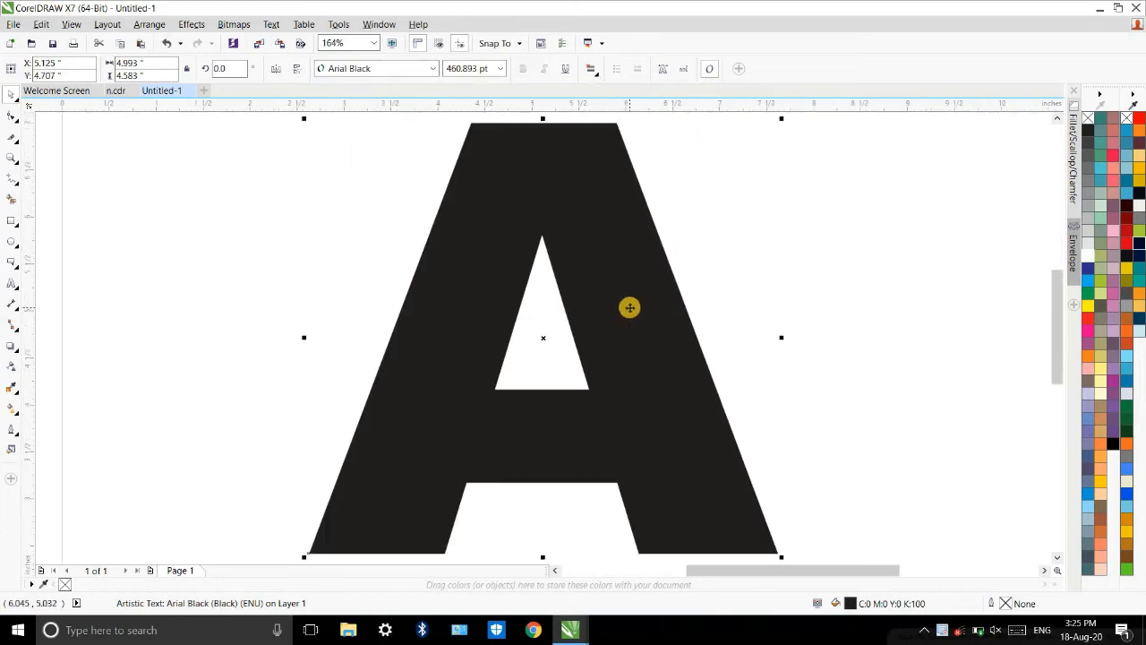
{"action": "left_click", "coordinate": [826, 338]}
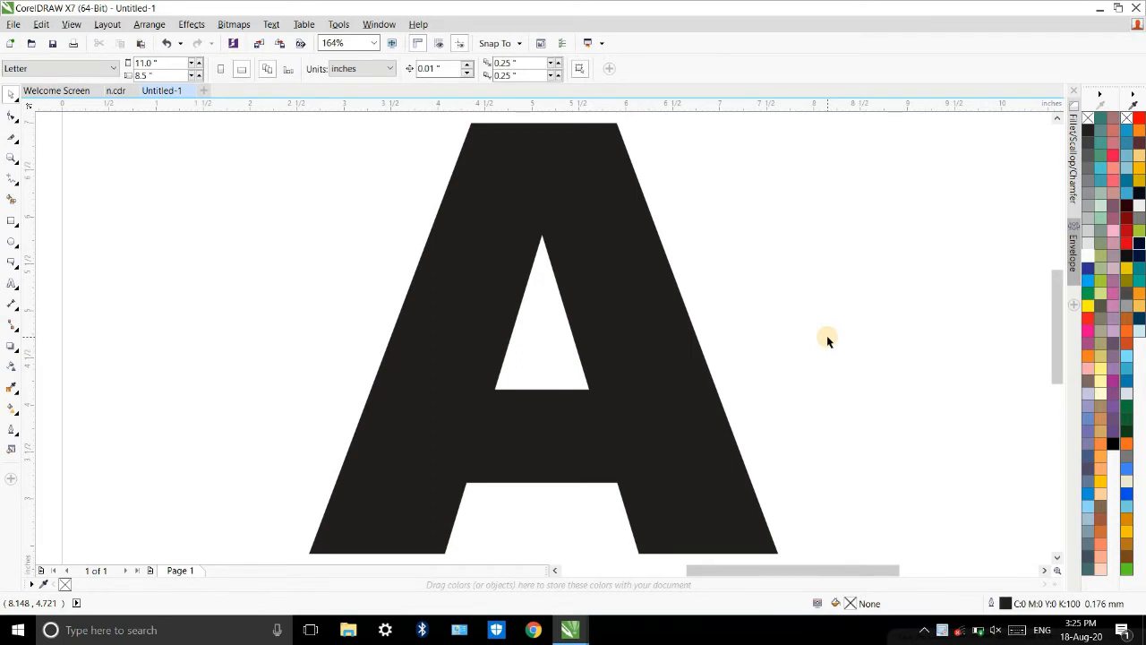
Step: Use Smart Fill on the letter A to create a light grey (#CCCCCC) curve copy with a 0.176 mm outline
{"action": "left_click", "coordinate": [673, 351]}
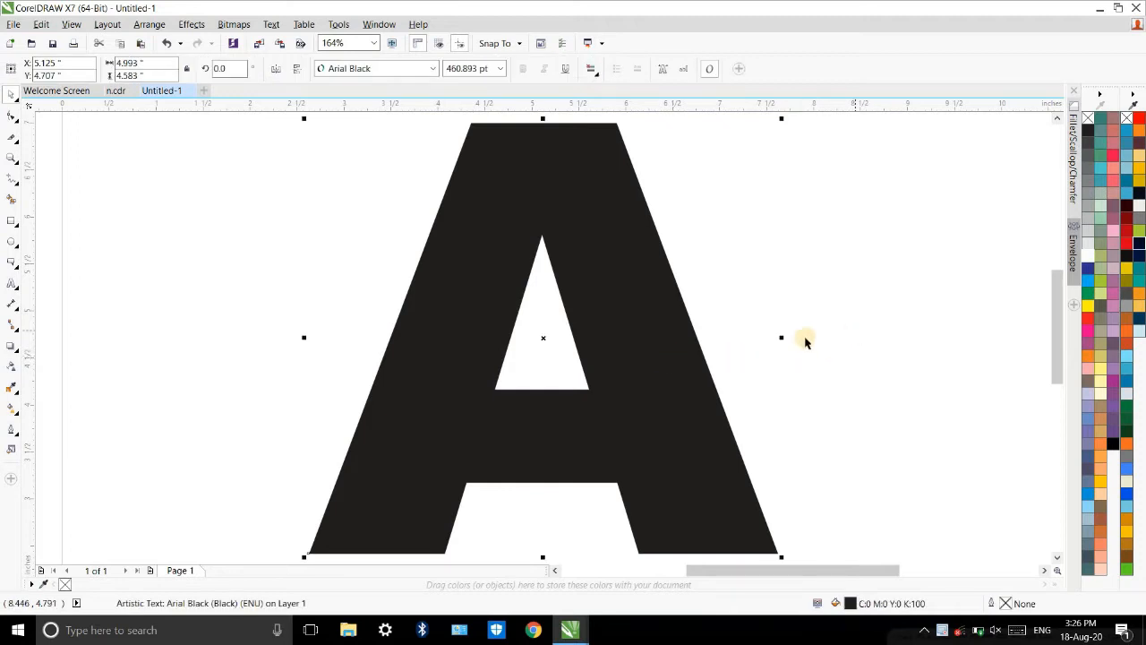
{"action": "left_click", "coordinate": [12, 201]}
{"action": "left_click", "coordinate": [608, 255]}
{"action": "scroll", "coordinate": [613, 251], "scroll_direction": "down", "scroll_amount": 3}
{"action": "scroll", "coordinate": [618, 252], "scroll_direction": "up", "scroll_amount": 3}
{"action": "key", "text": "space"}
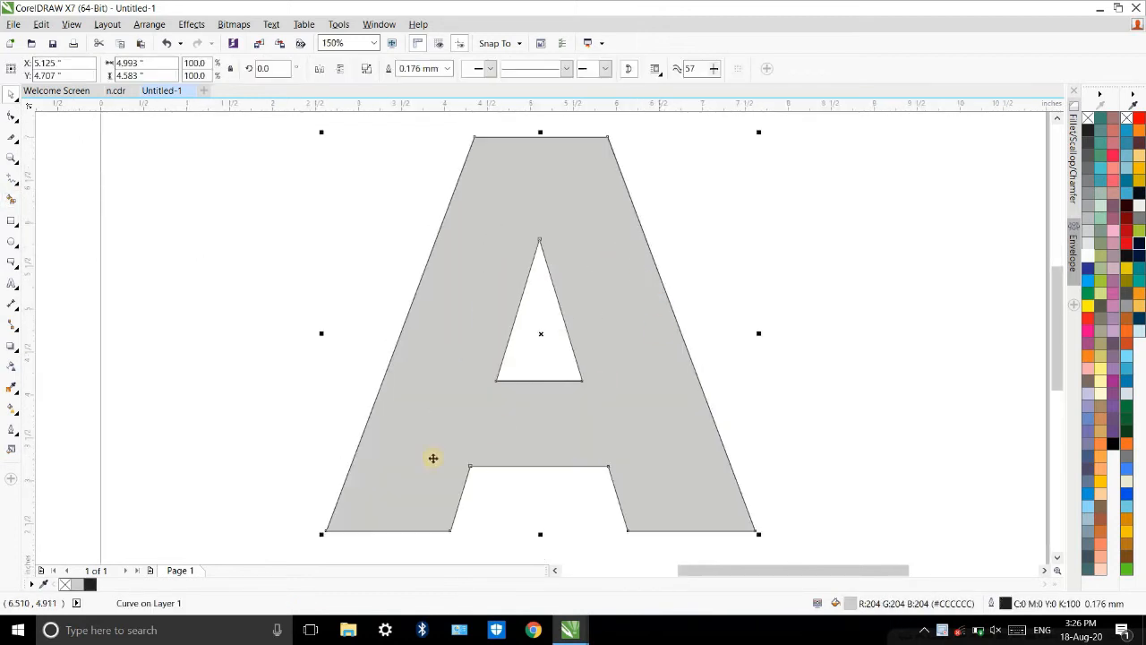
Step: Draw a freehand dividing line from the crossbar's lower-left corner along the inner triangle's left edge to the letter's top edge
{"action": "left_click", "coordinate": [13, 179]}
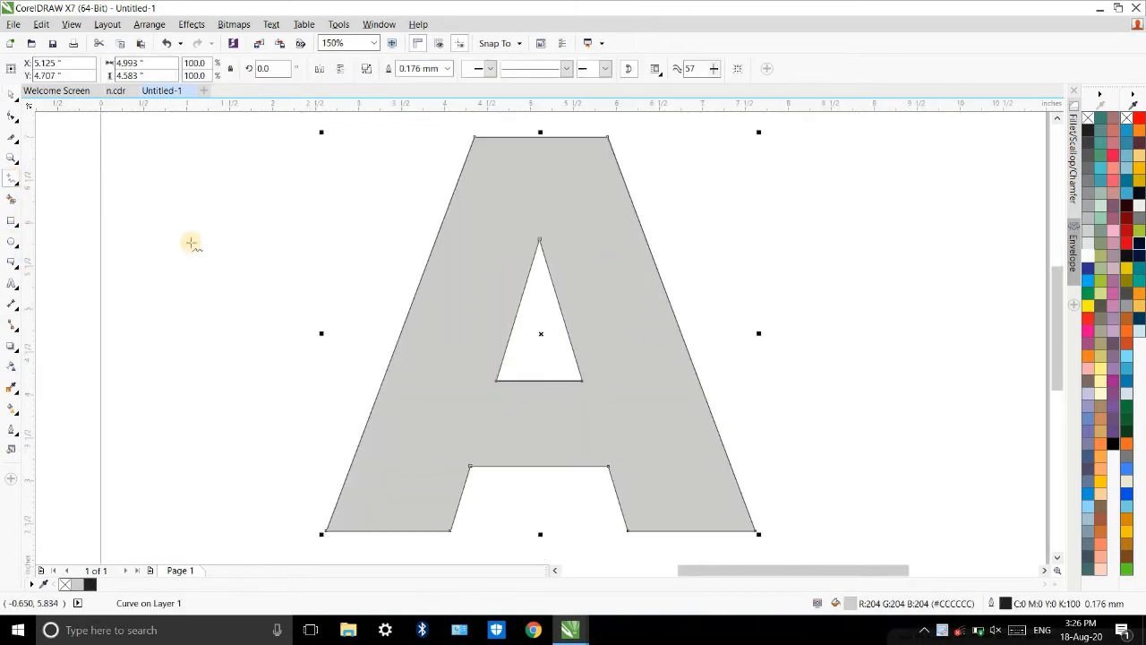
{"action": "left_click", "coordinate": [470, 466]}
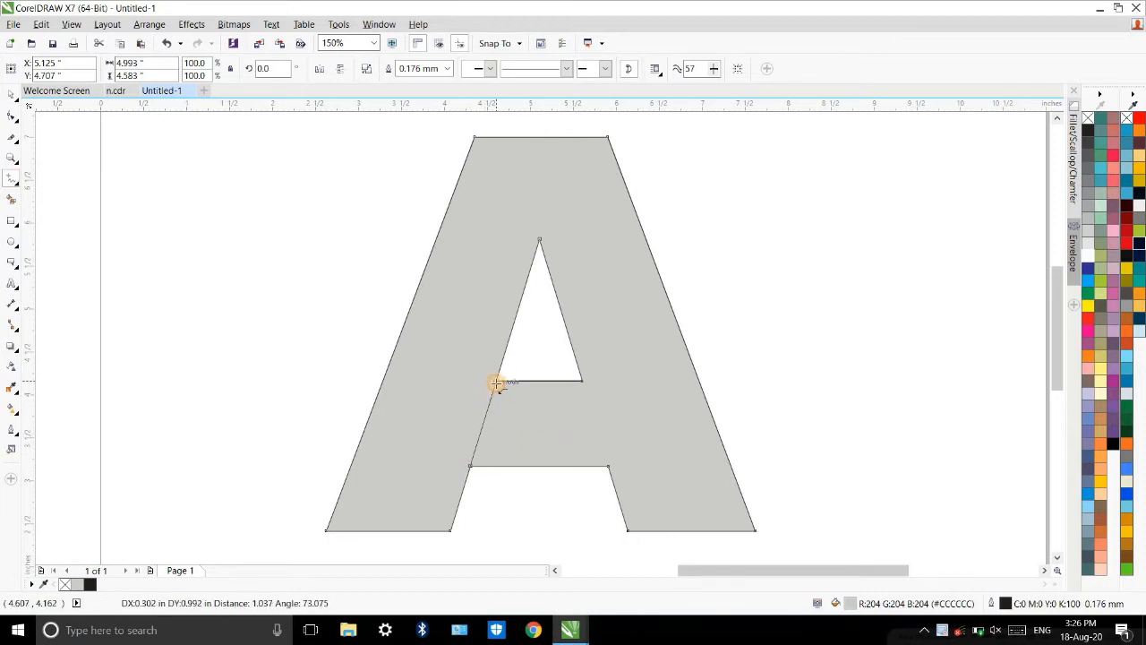
{"action": "left_click", "coordinate": [498, 383]}
{"action": "left_click", "coordinate": [541, 240]}
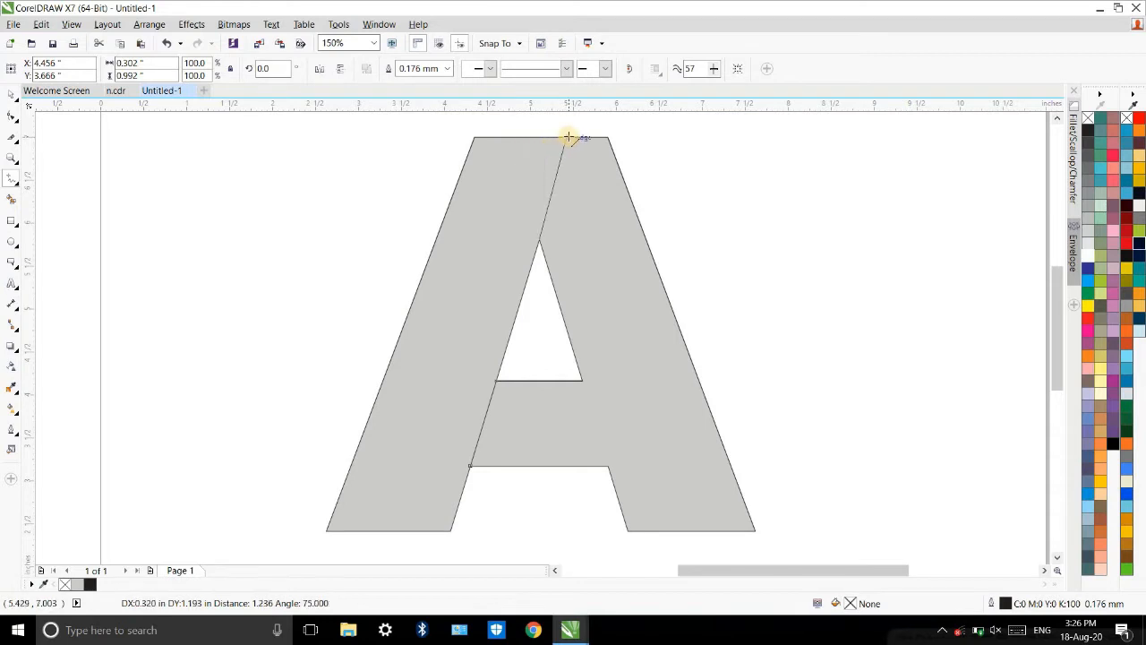
{"action": "left_click", "coordinate": [569, 135]}
{"action": "scroll", "coordinate": [570, 352], "scroll_direction": "down", "scroll_amount": 2}
{"action": "left_click", "coordinate": [750, 358]}
{"action": "scroll", "coordinate": [560, 384], "scroll_direction": "up", "scroll_amount": 2}
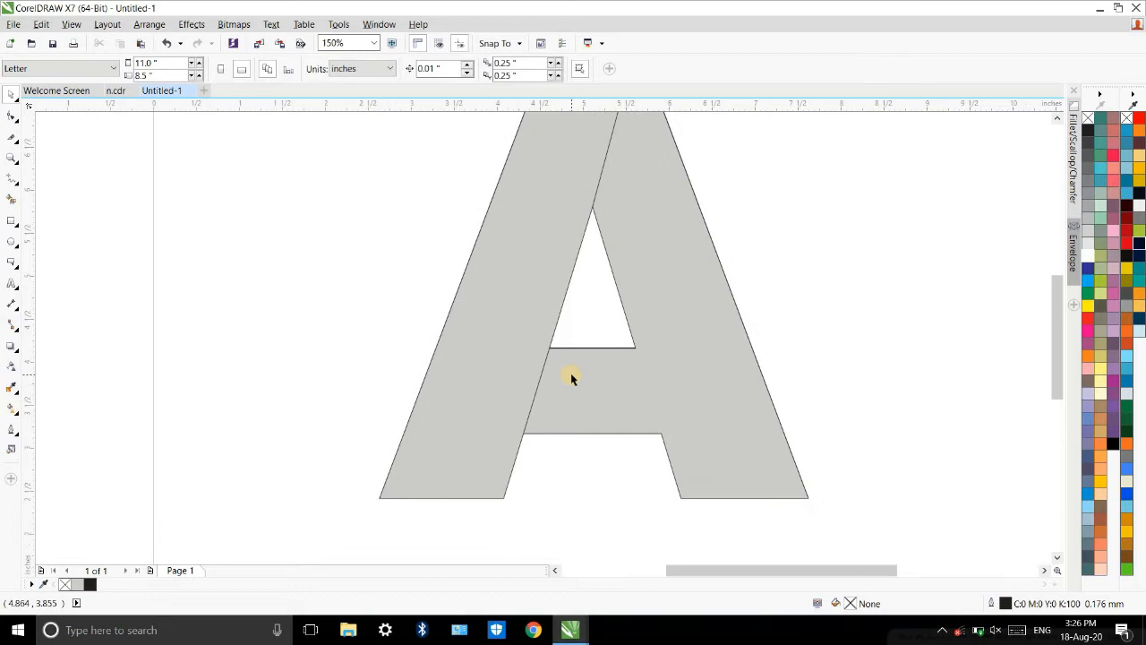
Step: Use Smart Fill to turn the two areas on either side of the dividing line into separate light grey objects
{"action": "scroll", "coordinate": [570, 376], "scroll_direction": "down", "scroll_amount": 2}
{"action": "scroll", "coordinate": [582, 373], "scroll_direction": "up", "scroll_amount": 2}
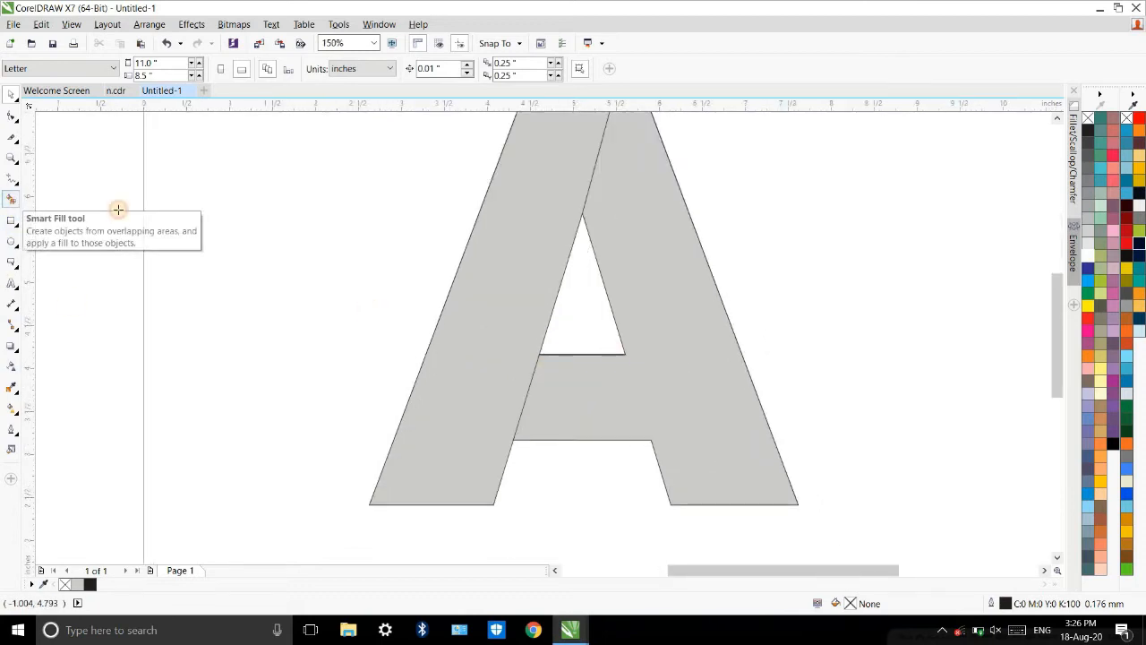
{"action": "left_click", "coordinate": [12, 200]}
{"action": "left_click", "coordinate": [512, 305]}
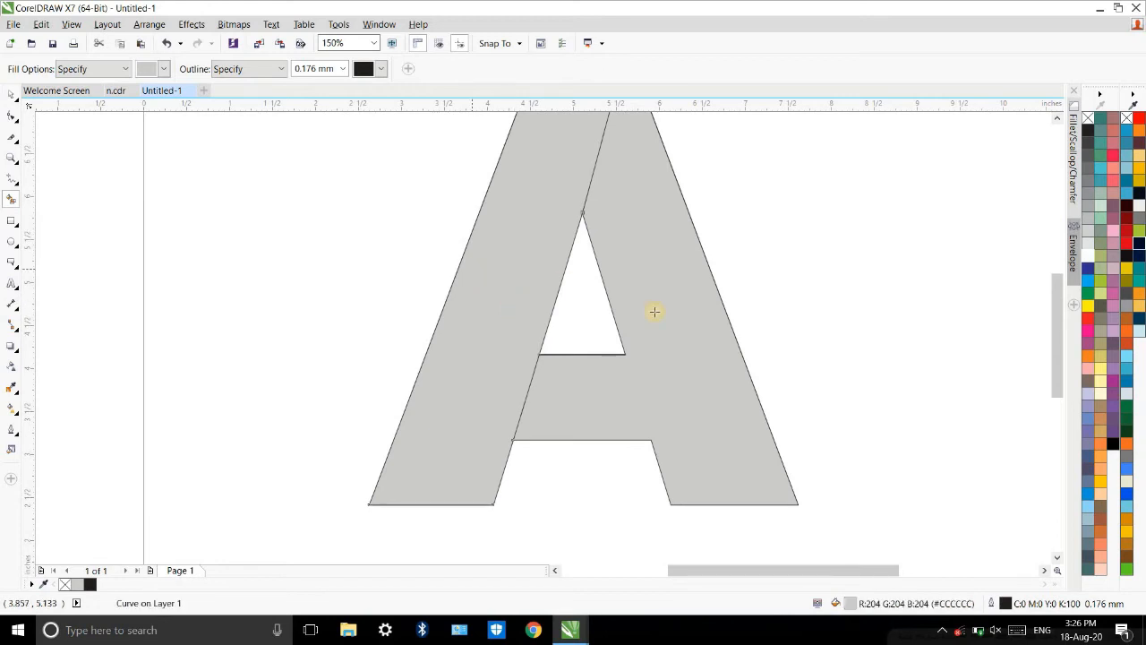
{"action": "left_click", "coordinate": [656, 390]}
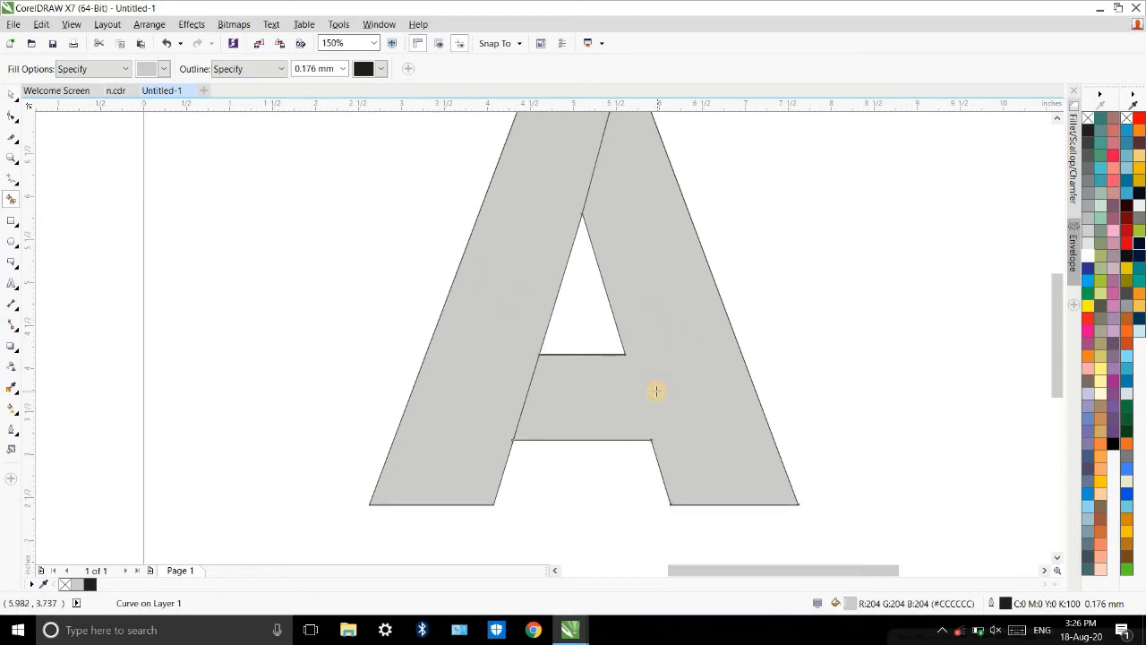
Step: Fill the letter's left leg with Mint Green (C40 M0 Y40 K0)
{"action": "left_click", "coordinate": [11, 93]}
{"action": "left_click", "coordinate": [527, 344]}
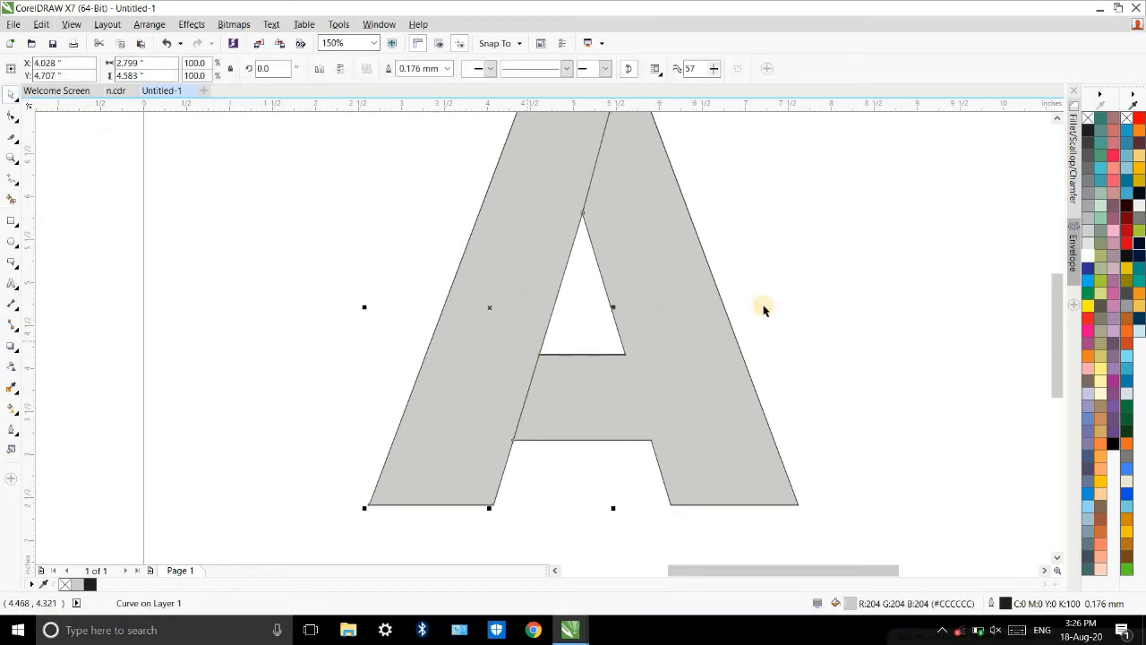
{"action": "left_click", "coordinate": [1101, 219]}
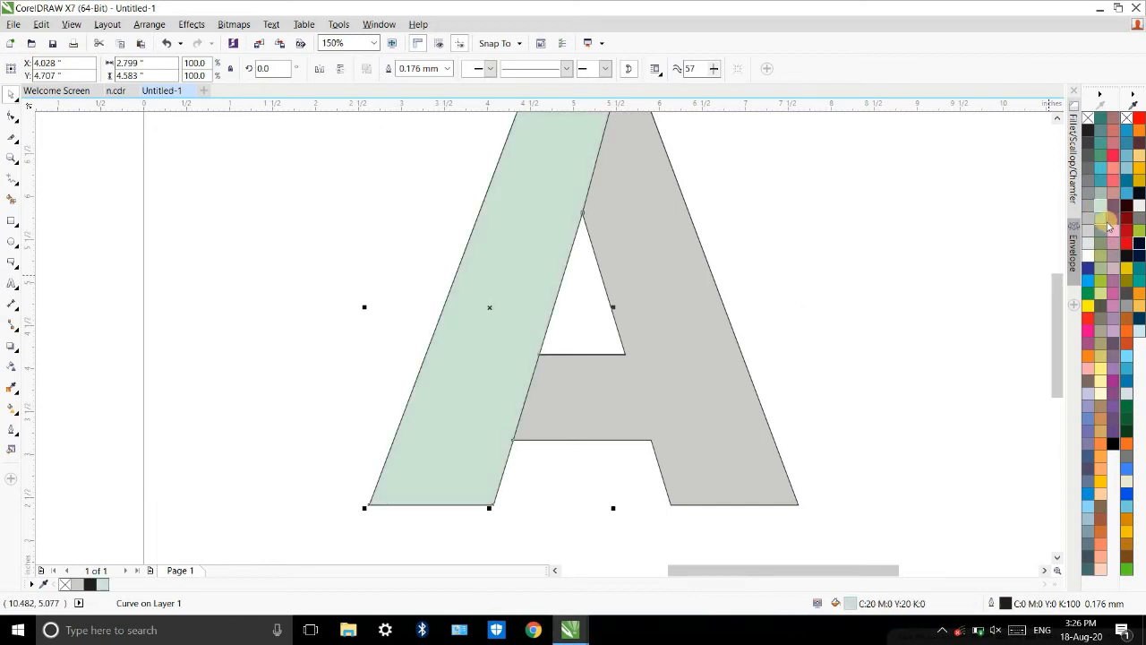
{"action": "left_click", "coordinate": [1101, 220]}
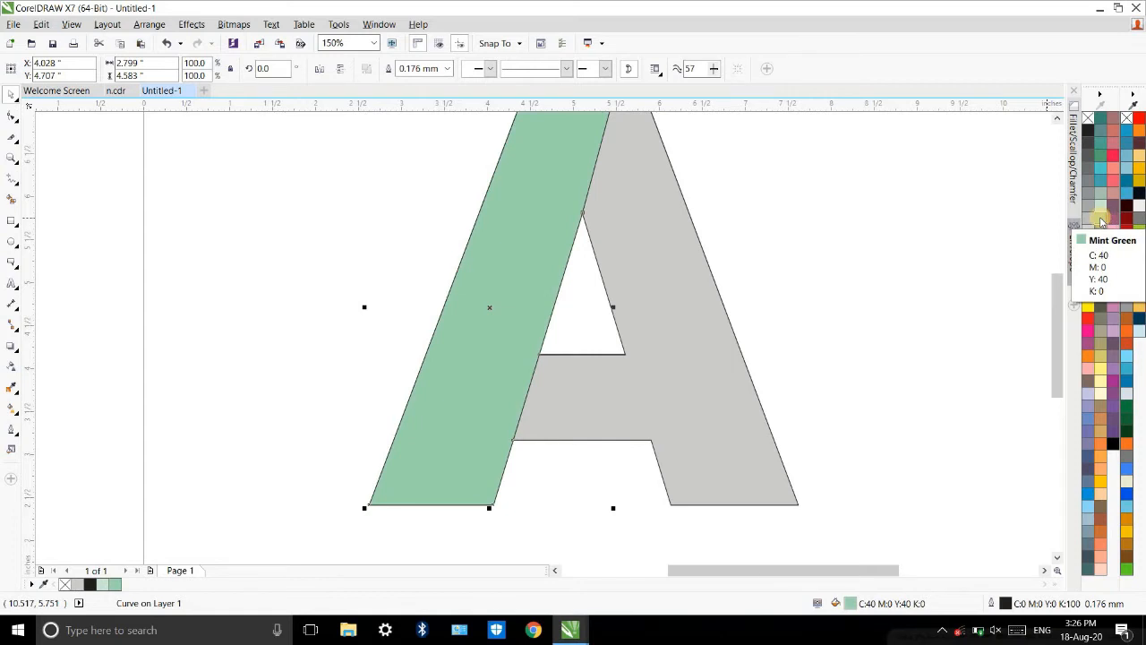
Step: Fill the letter's right leg and crossbar section with pale green (C20 M0 Y20 K0)
{"action": "left_click", "coordinate": [687, 387]}
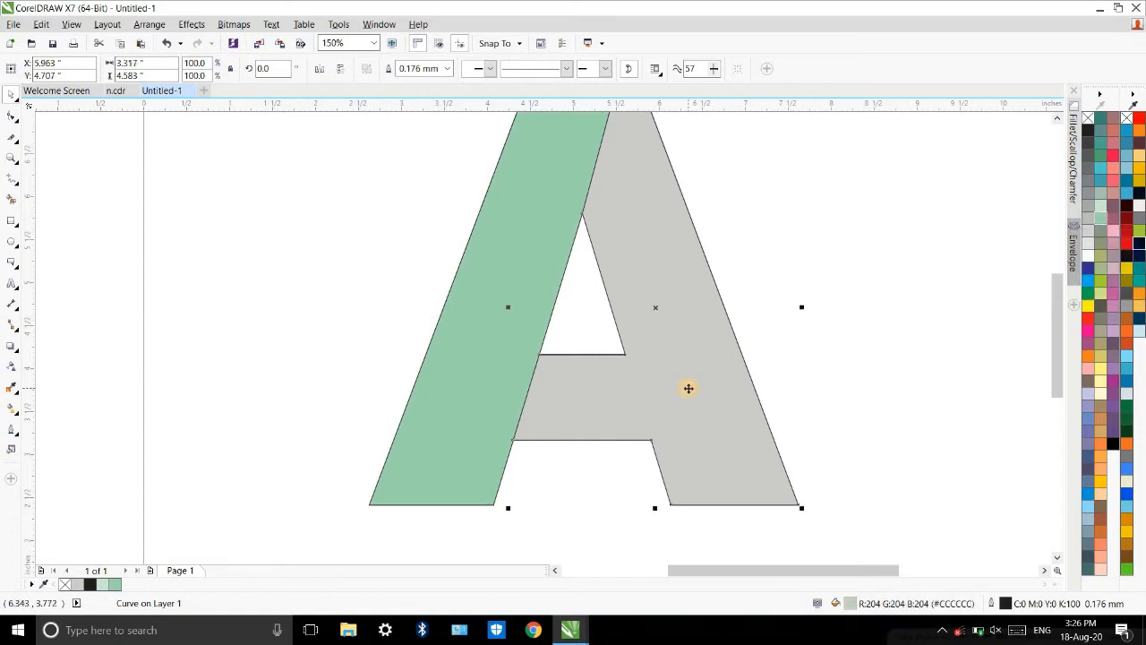
{"action": "left_click", "coordinate": [1104, 208]}
{"action": "left_click", "coordinate": [829, 286]}
{"action": "scroll", "coordinate": [788, 279], "scroll_direction": "down", "scroll_amount": 2}
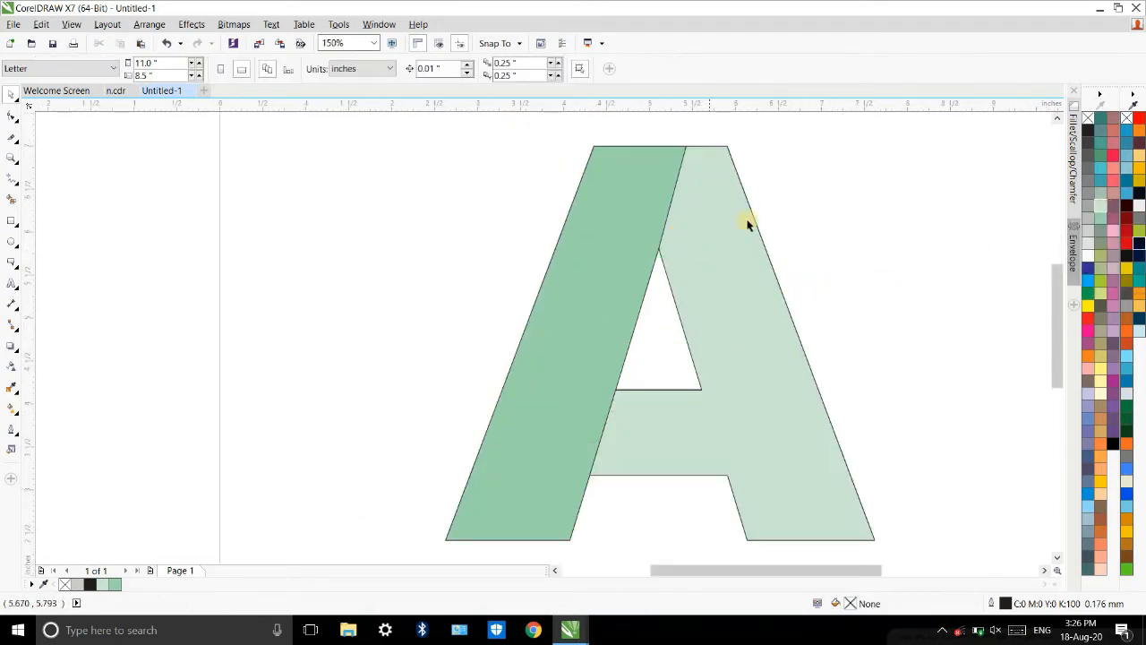
Step: Draw a narrow slanted shadow strip across the crossbar beside the left leg, about 0.43 in wide and 0.99 in tall
{"action": "left_click", "coordinate": [11, 180]}
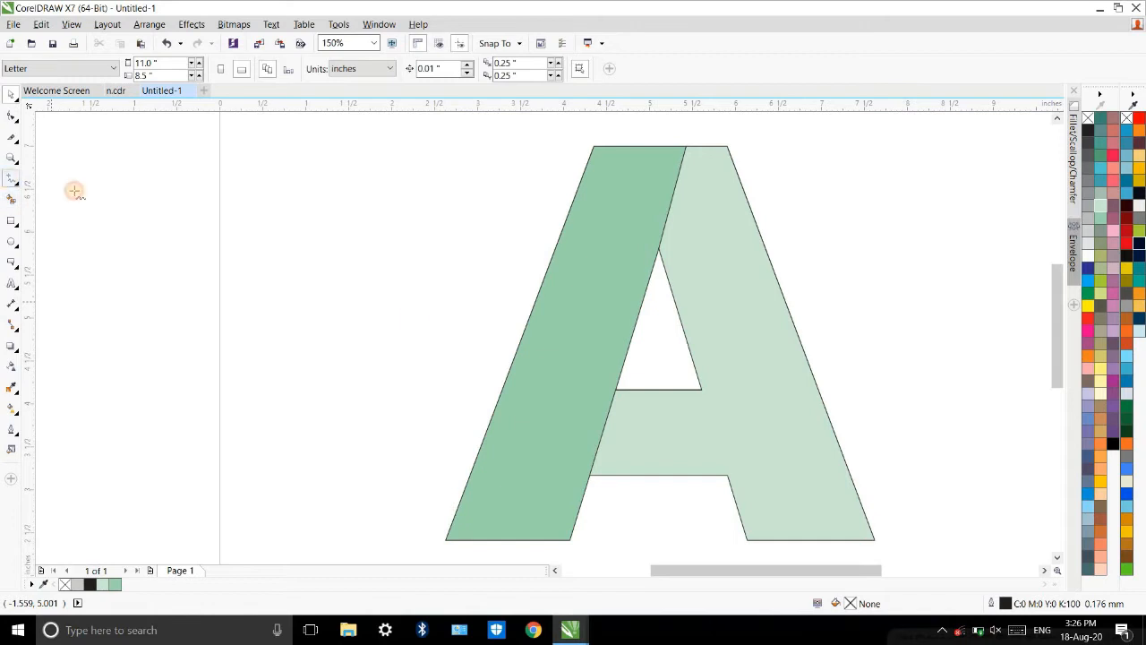
{"action": "left_click", "coordinate": [597, 475]}
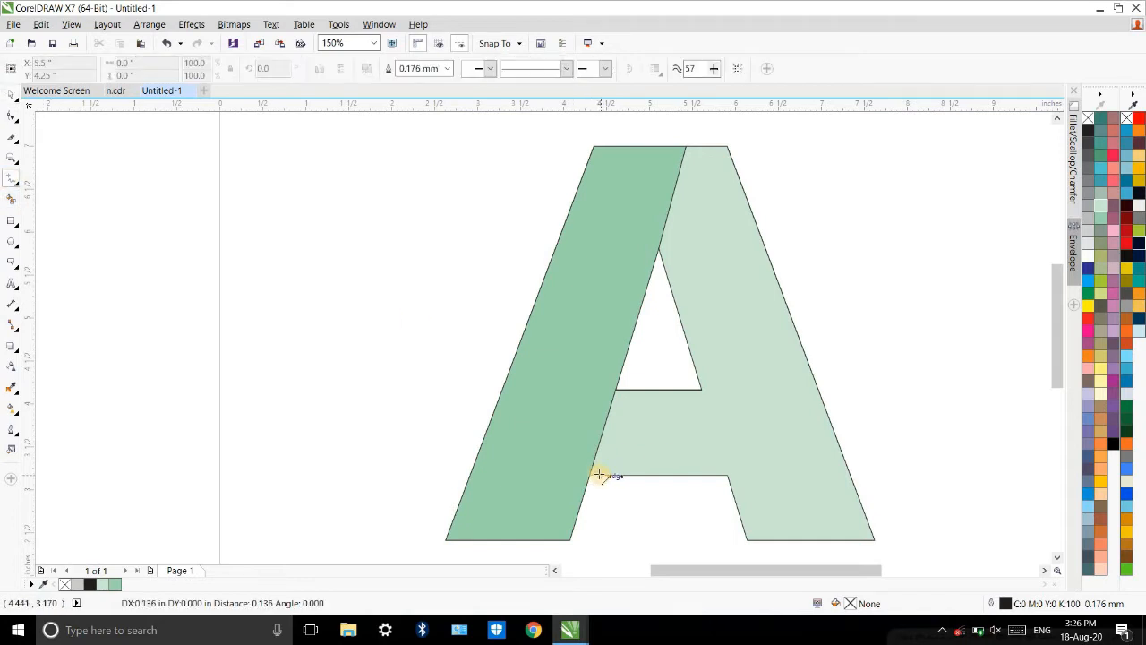
{"action": "left_click", "coordinate": [605, 476]}
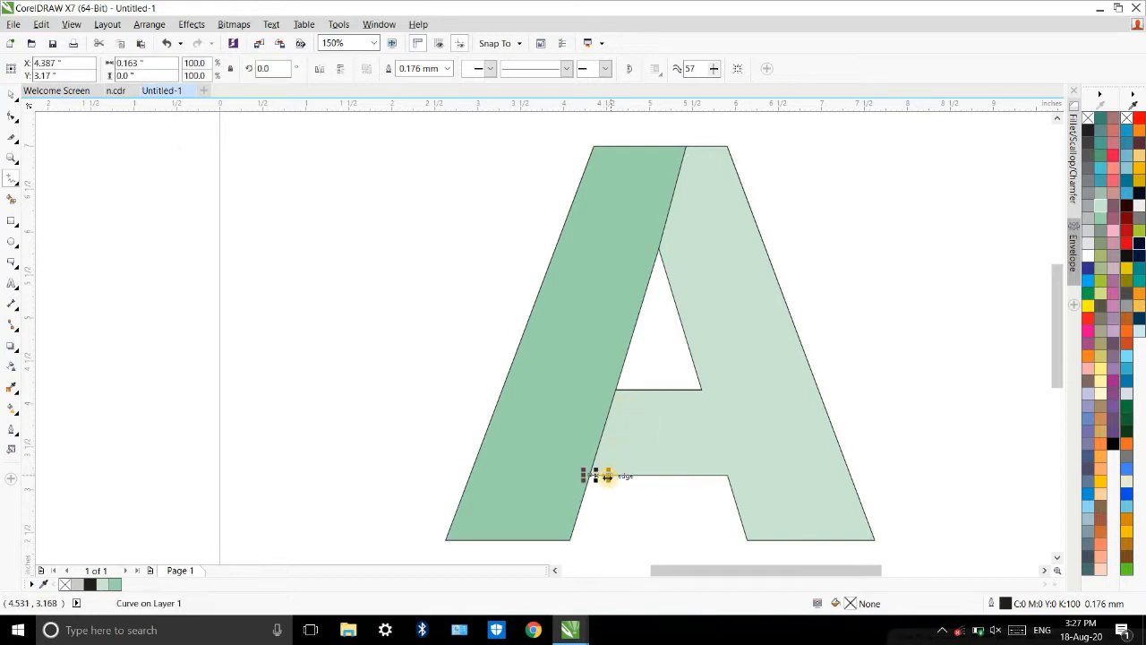
{"action": "scroll", "coordinate": [600, 473], "scroll_direction": "up", "scroll_amount": 2}
{"action": "left_click", "coordinate": [599, 473]}
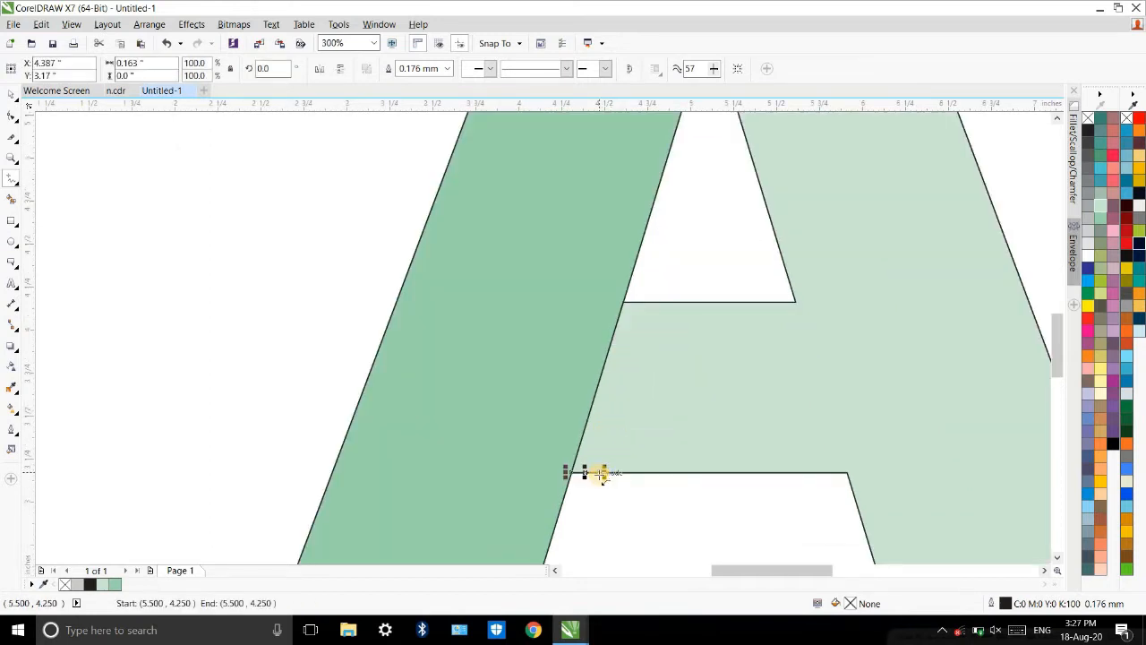
{"action": "left_click", "coordinate": [643, 303]}
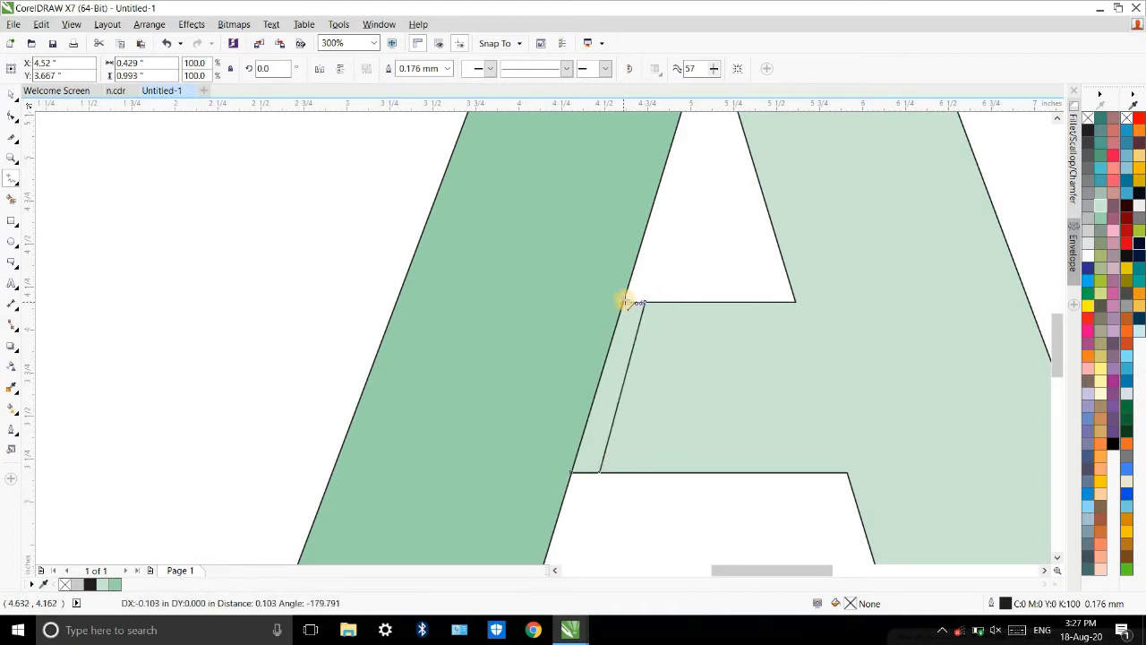
{"action": "left_click", "coordinate": [624, 302]}
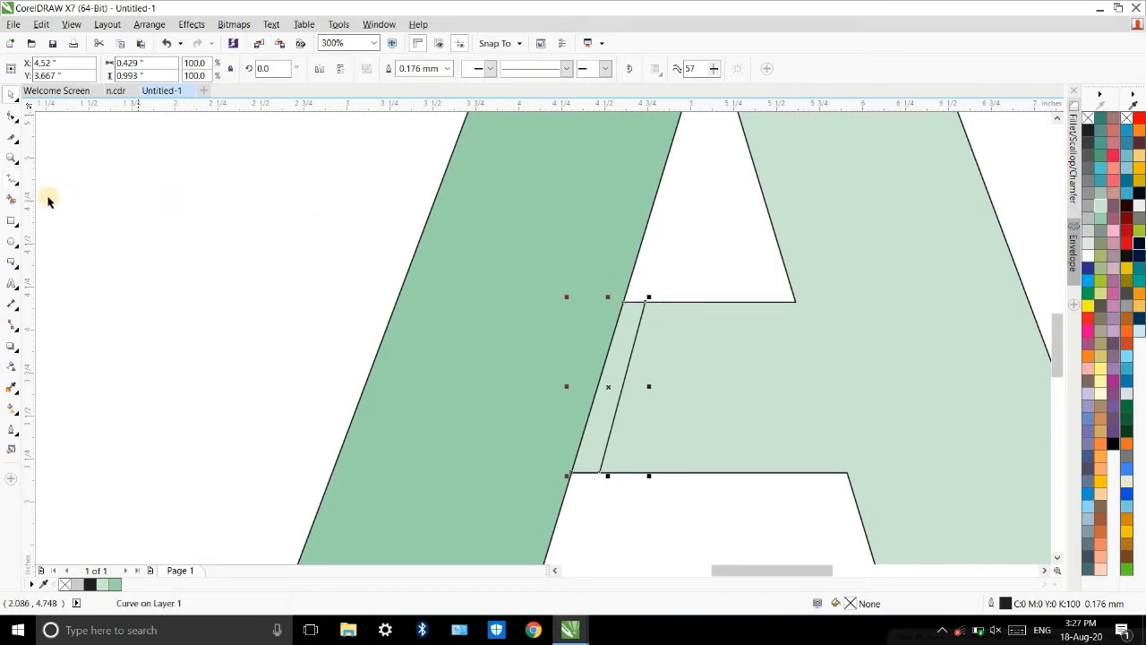
Step: Create a Smart Fill object from the slanted strip on the crossbar and colour it 40% black
{"action": "left_click", "coordinate": [10, 199]}
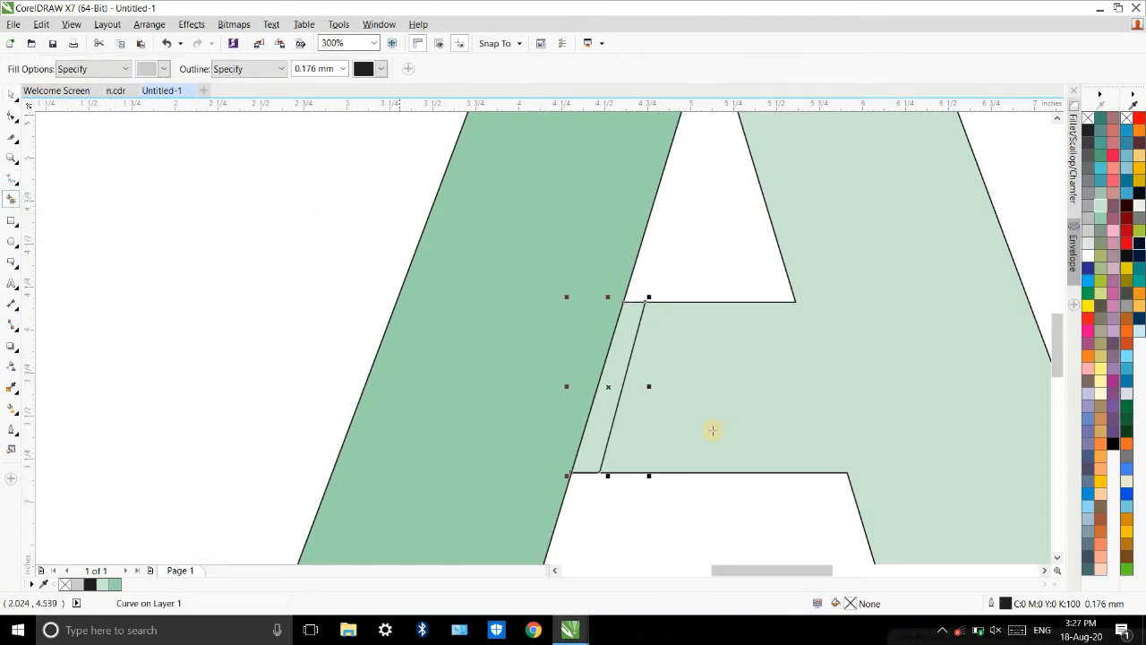
{"action": "left_click", "coordinate": [613, 358]}
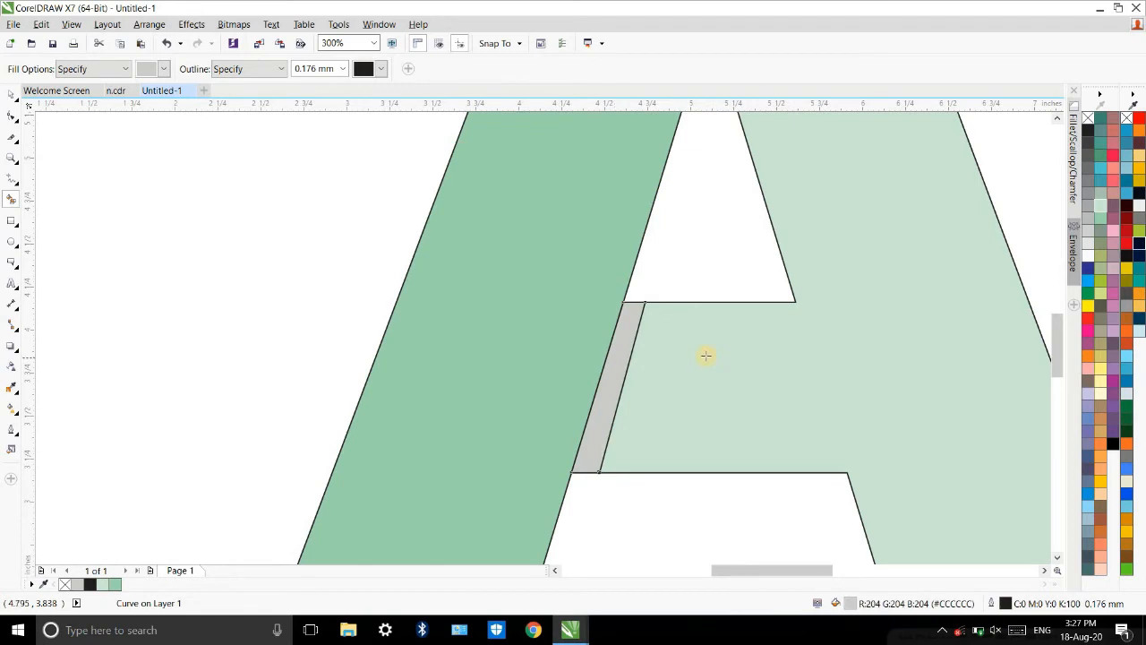
{"action": "key", "text": "space"}
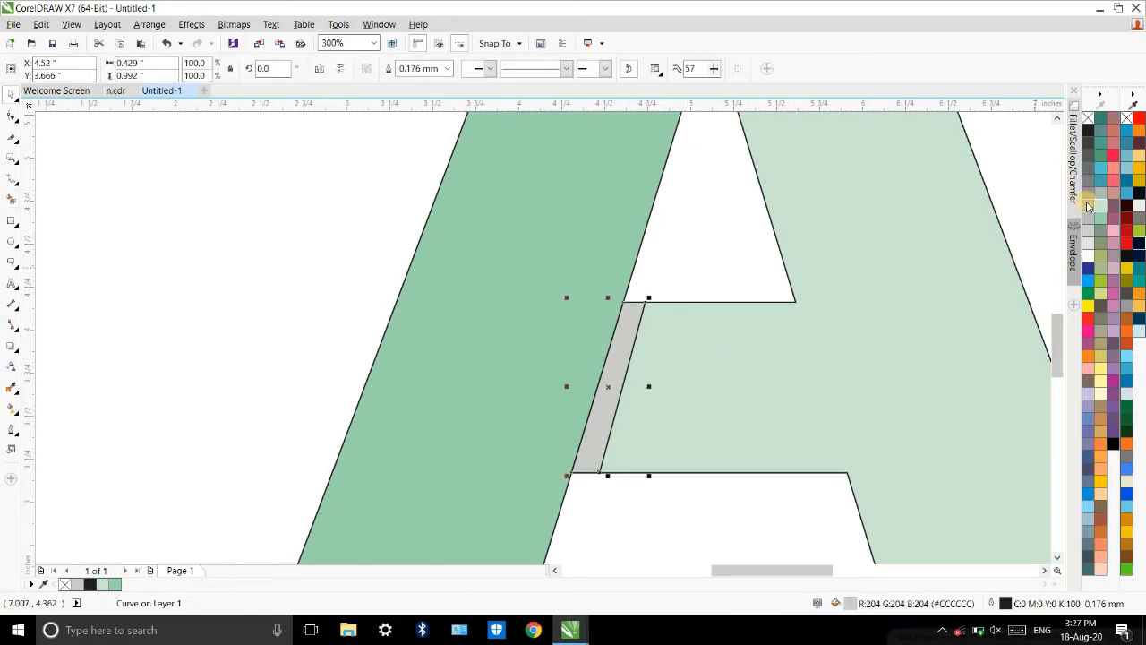
{"action": "left_click", "coordinate": [1087, 205]}
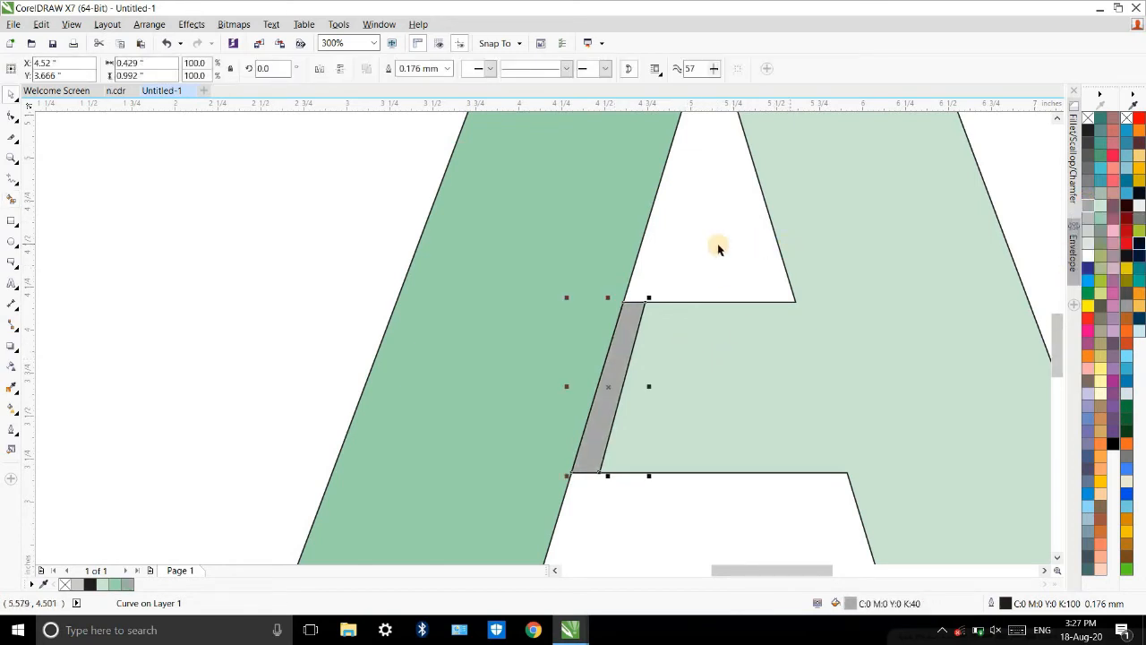
{"action": "scroll", "coordinate": [702, 249], "scroll_direction": "down", "scroll_amount": 2}
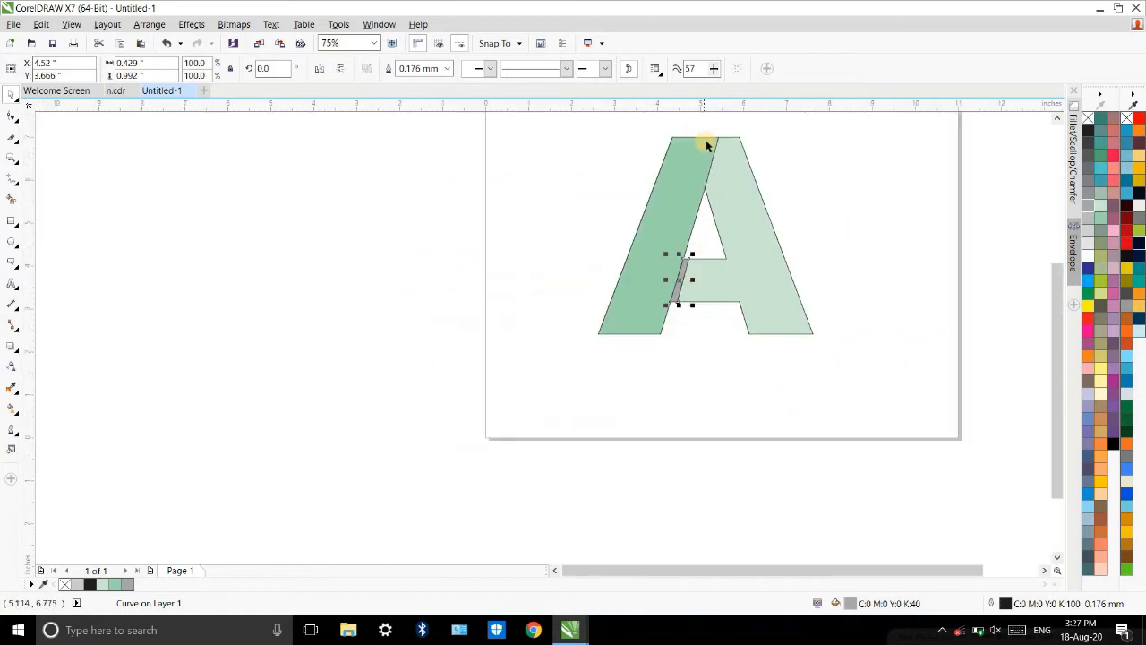
{"action": "scroll", "coordinate": [716, 147], "scroll_direction": "up", "scroll_amount": 1}
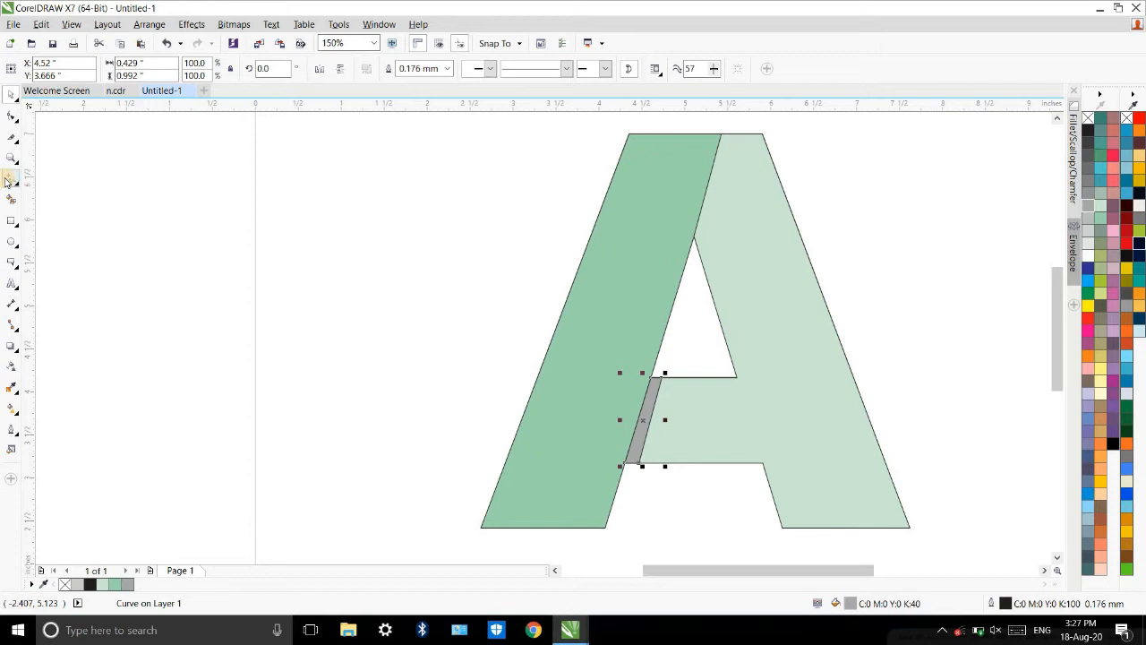
{"action": "left_click", "coordinate": [667, 484]}
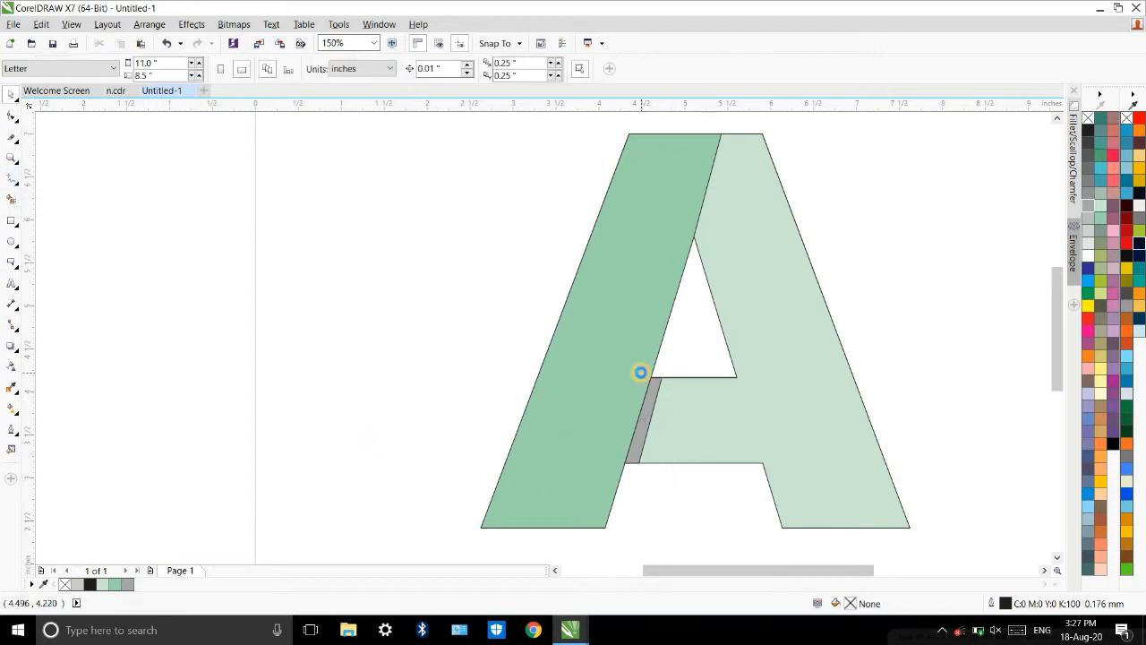
Step: Select all the pieces of the letter A and remove their outlines
{"action": "scroll", "coordinate": [639, 371], "scroll_direction": "down", "scroll_amount": 1}
{"action": "left_click_drag", "start_coordinate": [550, 227], "coordinate": [865, 418]}
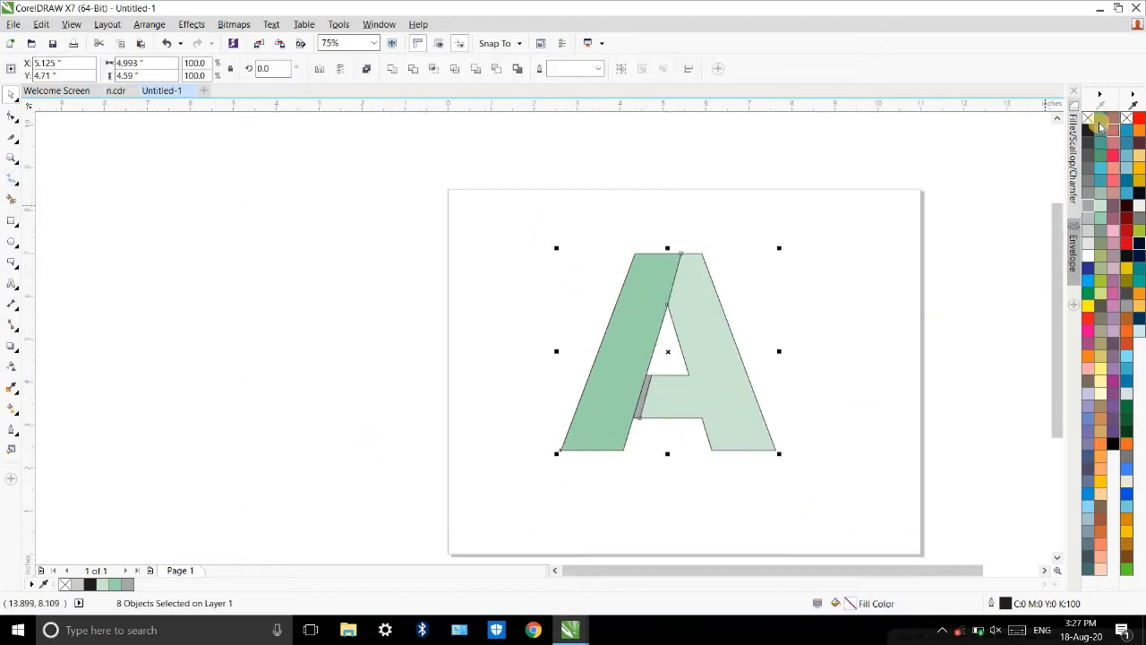
{"action": "right_click", "coordinate": [1086, 118]}
{"action": "left_click", "coordinate": [819, 358]}
{"action": "scroll", "coordinate": [667, 394], "scroll_direction": "up", "scroll_amount": 1}
{"action": "scroll", "coordinate": [671, 380], "scroll_direction": "down", "scroll_amount": 1}
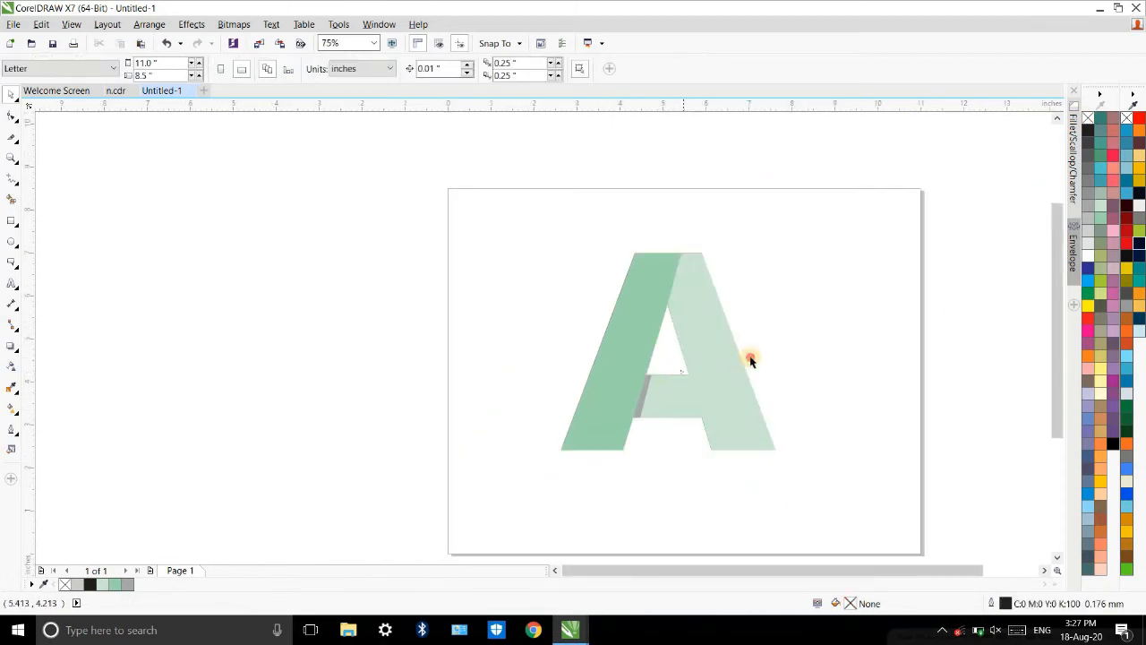
Step: Place a copy of the two-tone letter A pieces to the left of the original letter
{"action": "left_click_drag", "start_coordinate": [682, 378], "coordinate": [838, 346]}
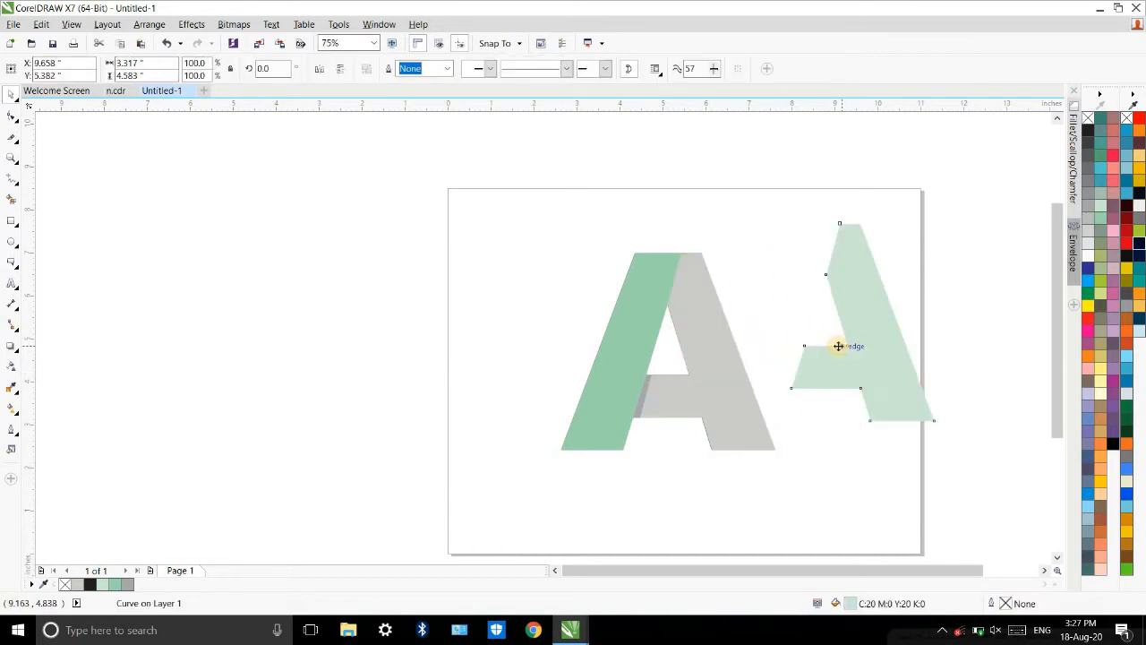
{"action": "key", "text": "ctrl+z"}
{"action": "left_click_drag", "start_coordinate": [619, 361], "coordinate": [324, 349]}
{"action": "right_click", "coordinate": [327, 349]}
Step: Delete the remaining original letter pieces on the page, including the grey base letter A
{"action": "left_click", "coordinate": [639, 402]}
{"action": "left_click", "coordinate": [643, 400]}
{"action": "key", "text": "ctrl+r"}
{"action": "left_click", "coordinate": [698, 403]}
{"action": "key", "text": "ctrl+r"}
{"action": "left_click", "coordinate": [614, 394]}
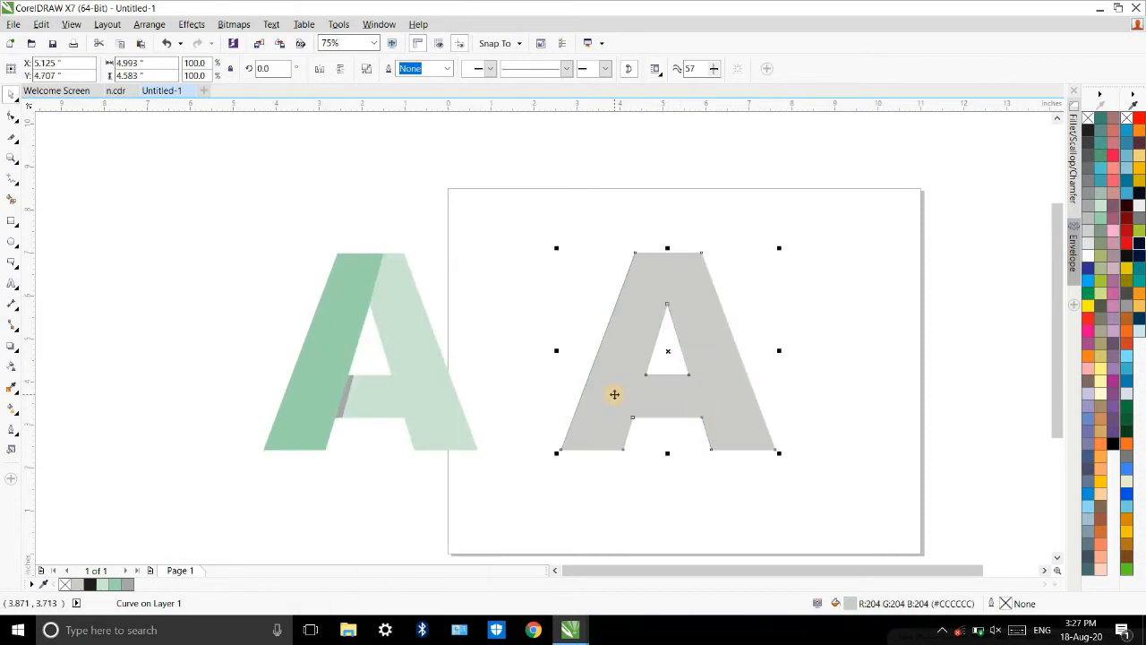
{"action": "key", "text": "Delete"}
{"action": "left_click", "coordinate": [614, 394]}
{"action": "key", "text": "Delete"}
Step: Move the complete two-tone letter A onto the page, centred at about X 5.667 in, Y 4.693 in
{"action": "left_click_drag", "start_coordinate": [191, 197], "coordinate": [487, 475]}
{"action": "left_click_drag", "start_coordinate": [717, 390], "coordinate": [818, 396]}
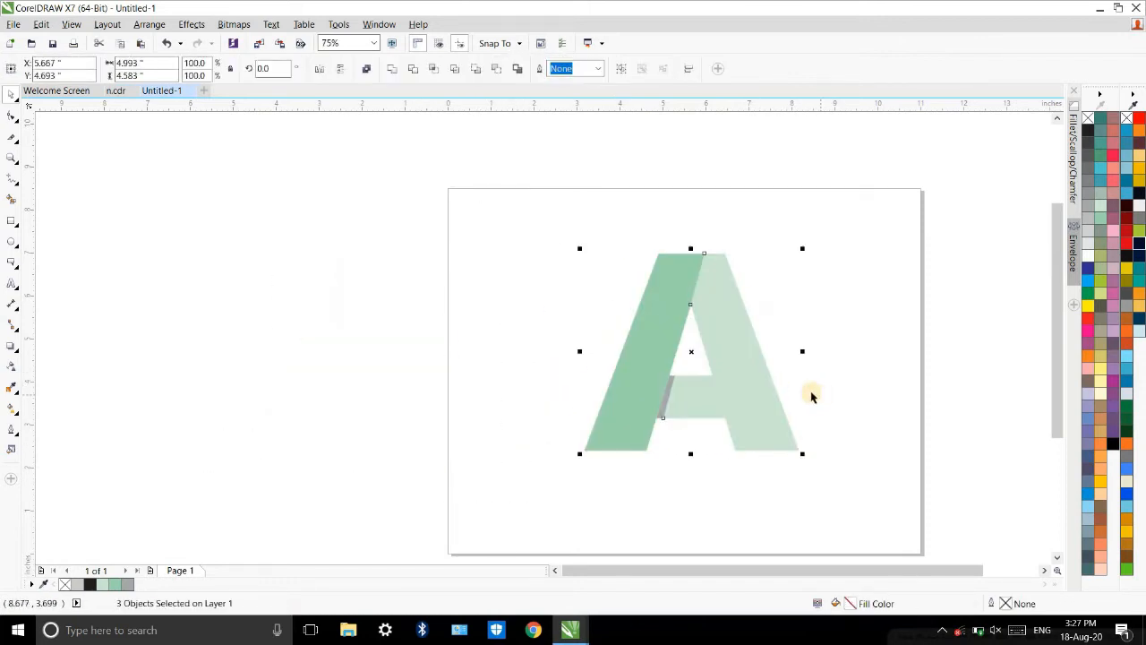
{"action": "scroll", "coordinate": [818, 396], "scroll_direction": "up", "scroll_amount": 1}
{"action": "left_click", "coordinate": [757, 252]}
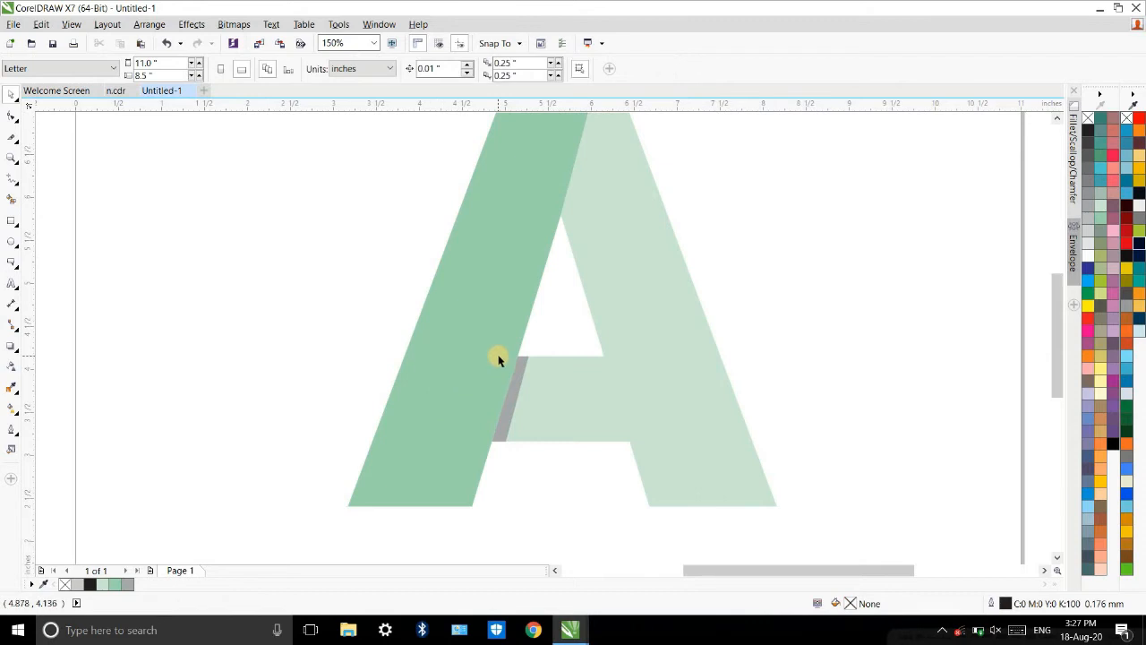
Step: Convert the grey shadow strip on the crossbar to a 600 dpi RGB Color (24-bit) bitmap with anti-aliasing and a transparent background
{"action": "scroll", "coordinate": [507, 357], "scroll_direction": "down", "scroll_amount": 1}
{"action": "scroll", "coordinate": [517, 334], "scroll_direction": "up", "scroll_amount": 1}
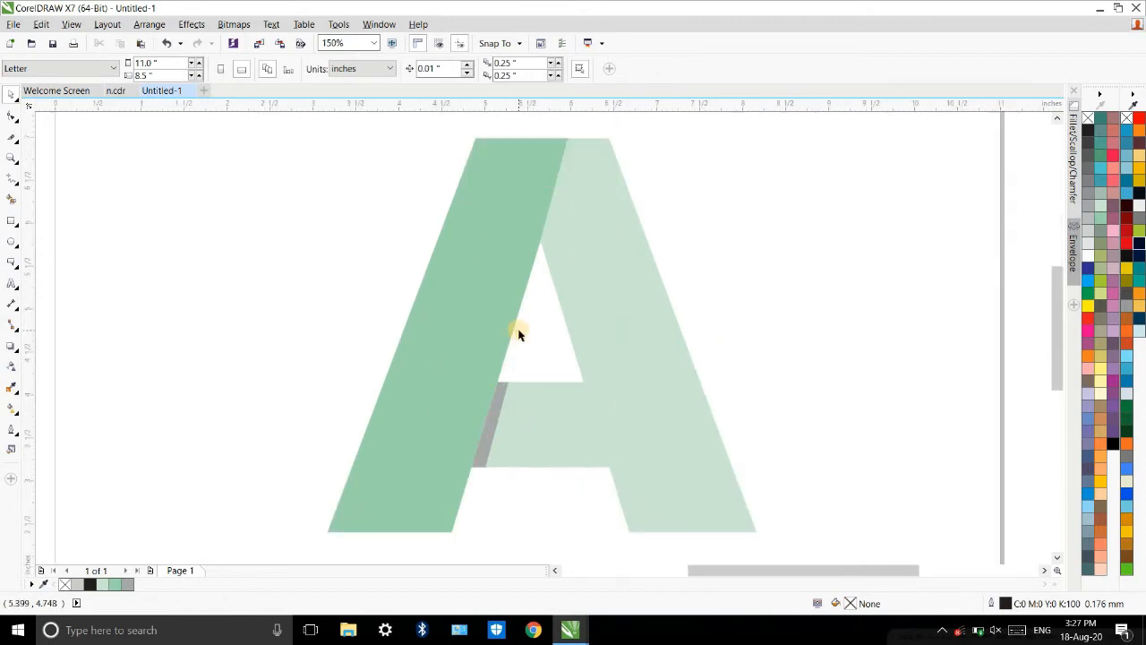
{"action": "left_click", "coordinate": [492, 443]}
{"action": "scroll", "coordinate": [491, 443], "scroll_direction": "up", "scroll_amount": 1}
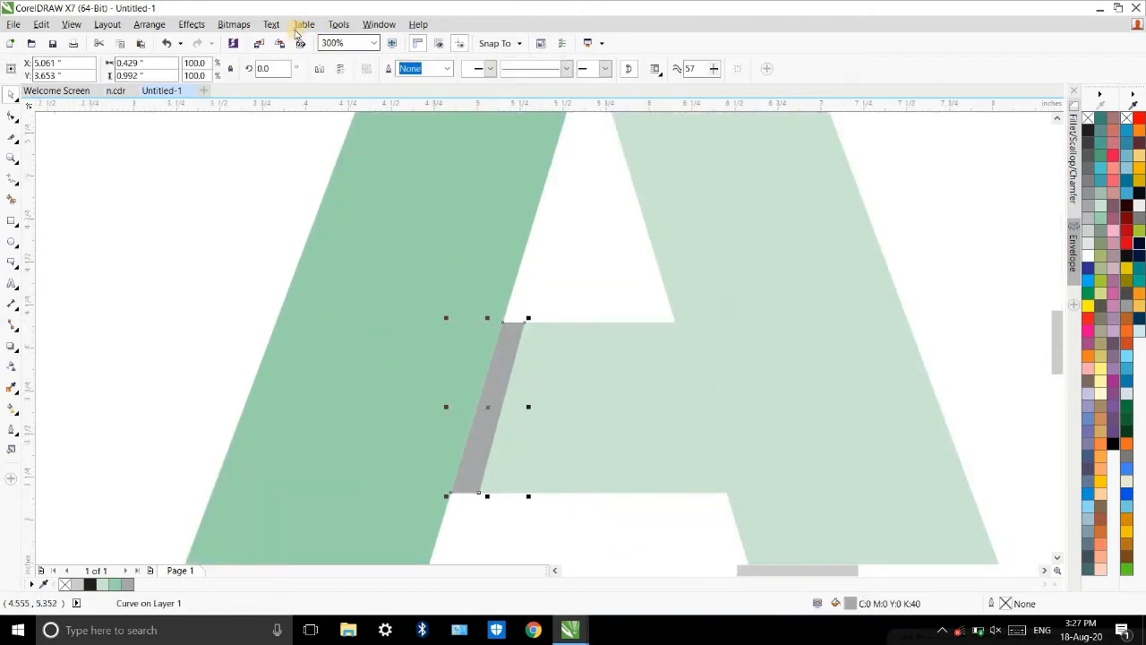
{"action": "left_click", "coordinate": [234, 25]}
{"action": "left_click", "coordinate": [254, 37]}
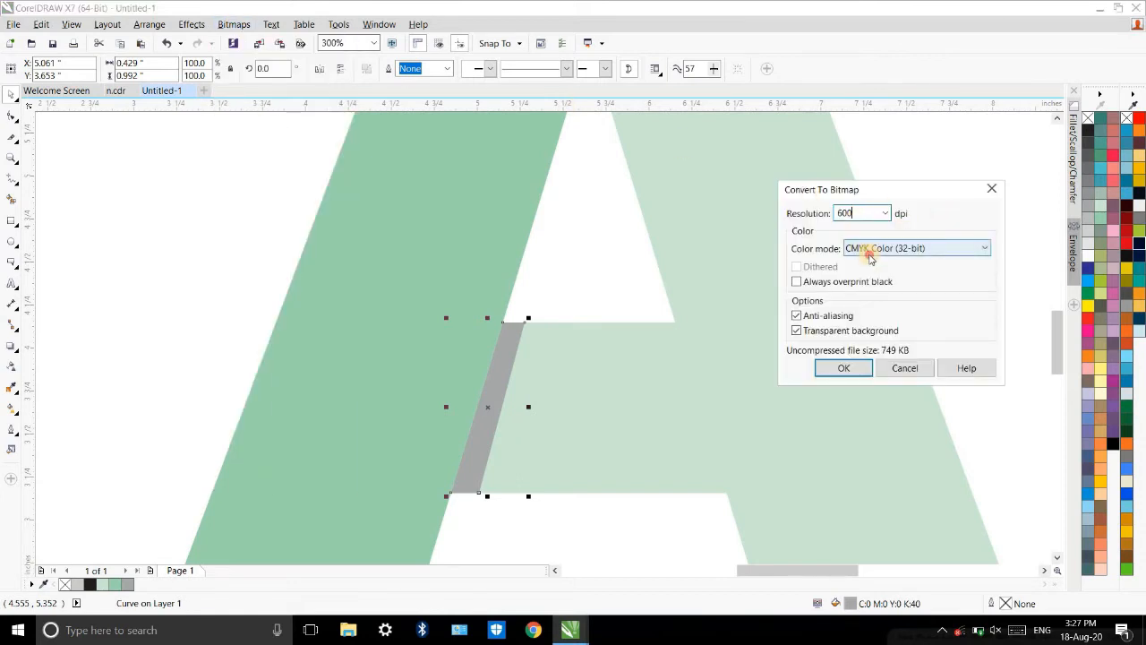
{"action": "left_click", "coordinate": [869, 250]}
{"action": "left_click", "coordinate": [867, 311]}
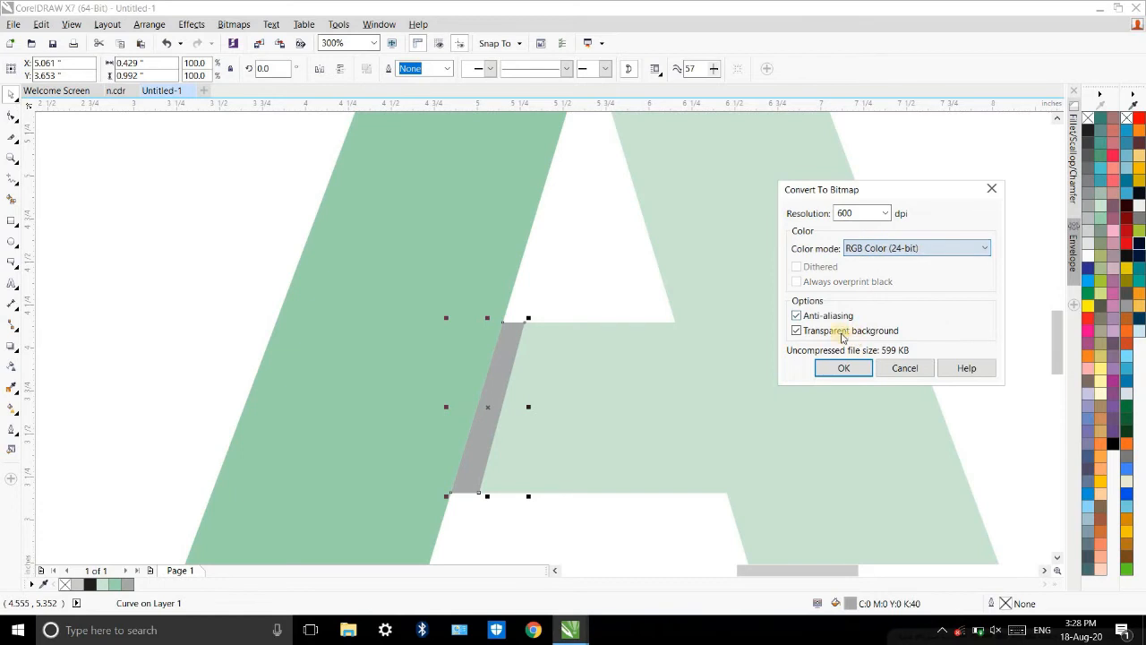
{"action": "left_click", "coordinate": [842, 368]}
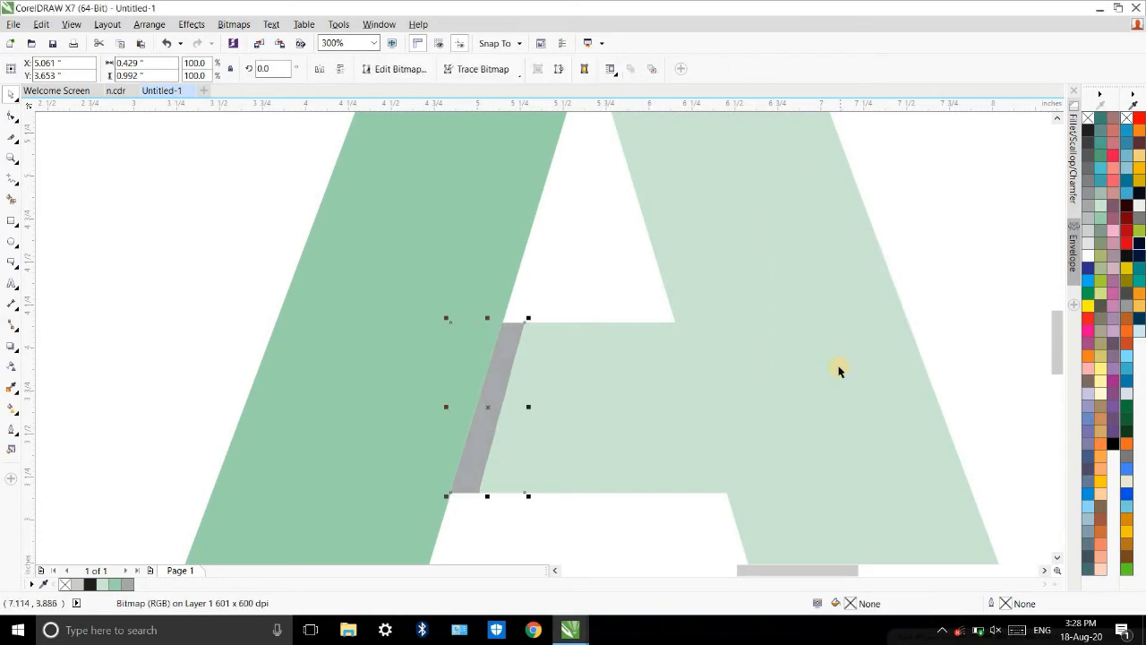
Step: Apply a Gaussian Blur with a 45-pixel radius to the shadow strip bitmap
{"action": "left_click", "coordinate": [224, 25]}
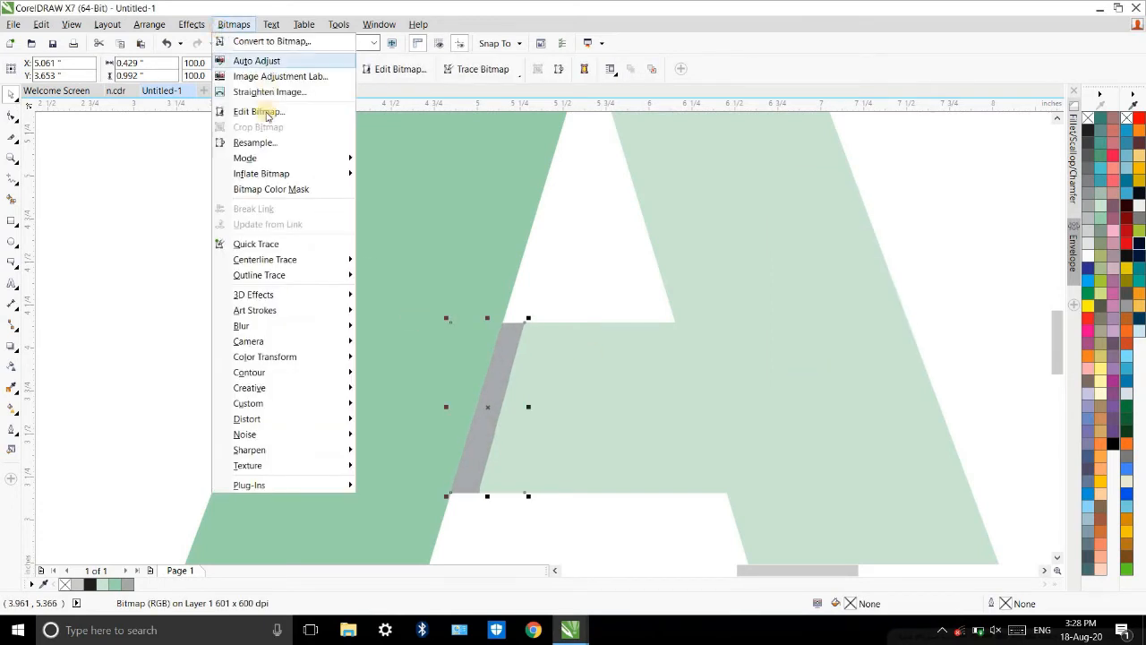
{"action": "mouse_move", "coordinate": [242, 326]}
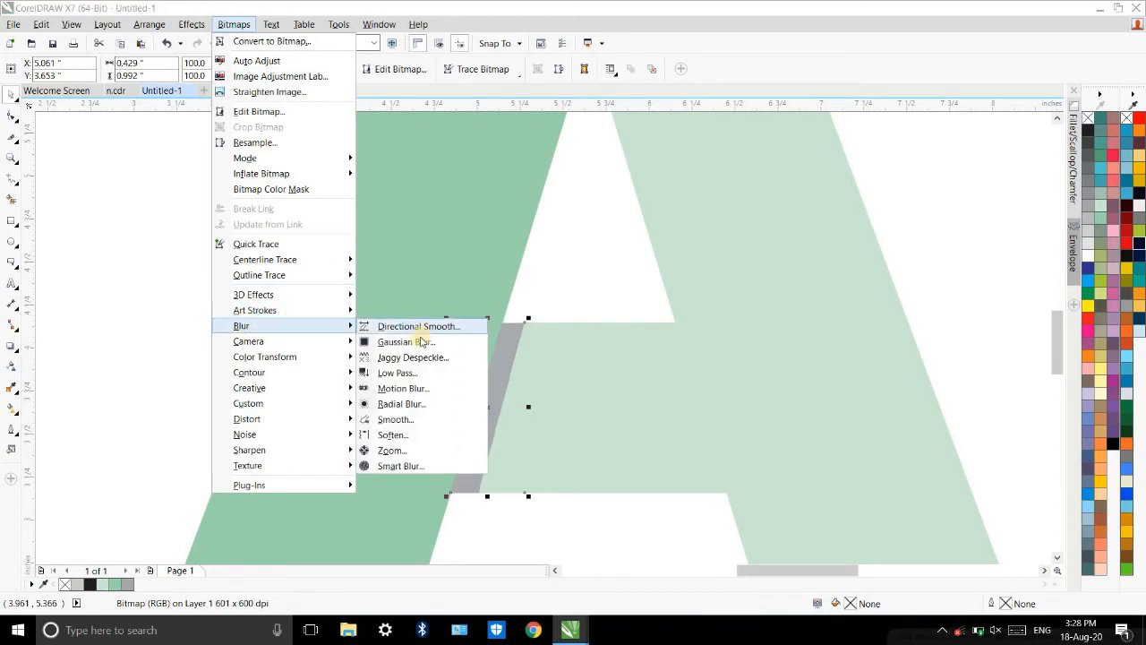
{"action": "left_click", "coordinate": [421, 342]}
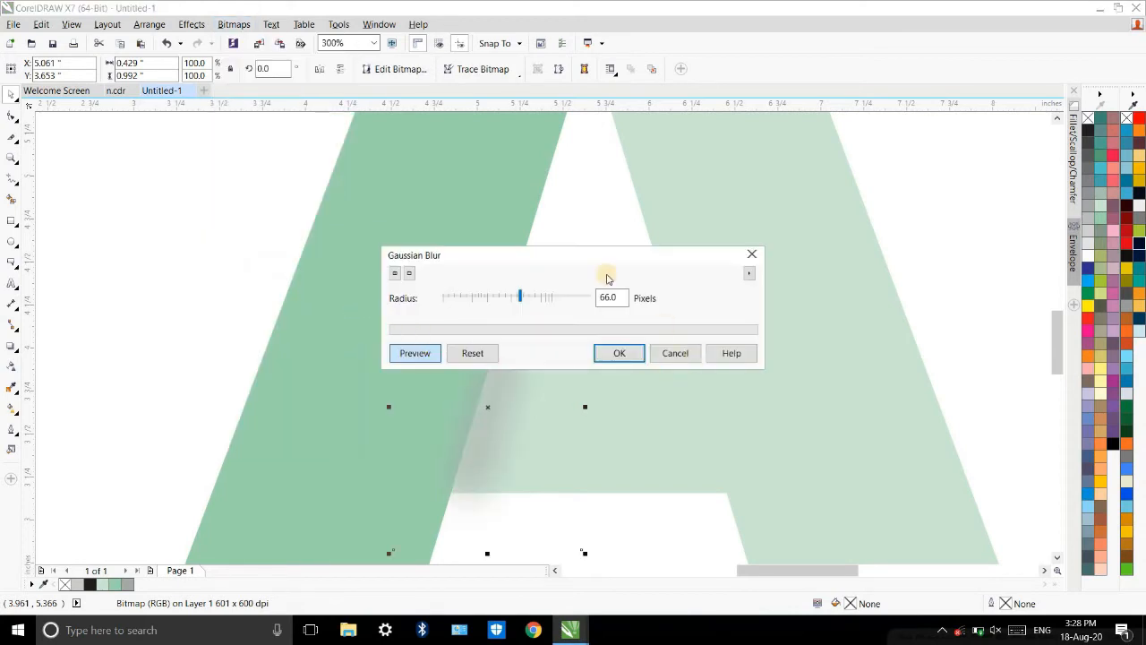
{"action": "left_click_drag", "start_coordinate": [596, 256], "coordinate": [879, 225]}
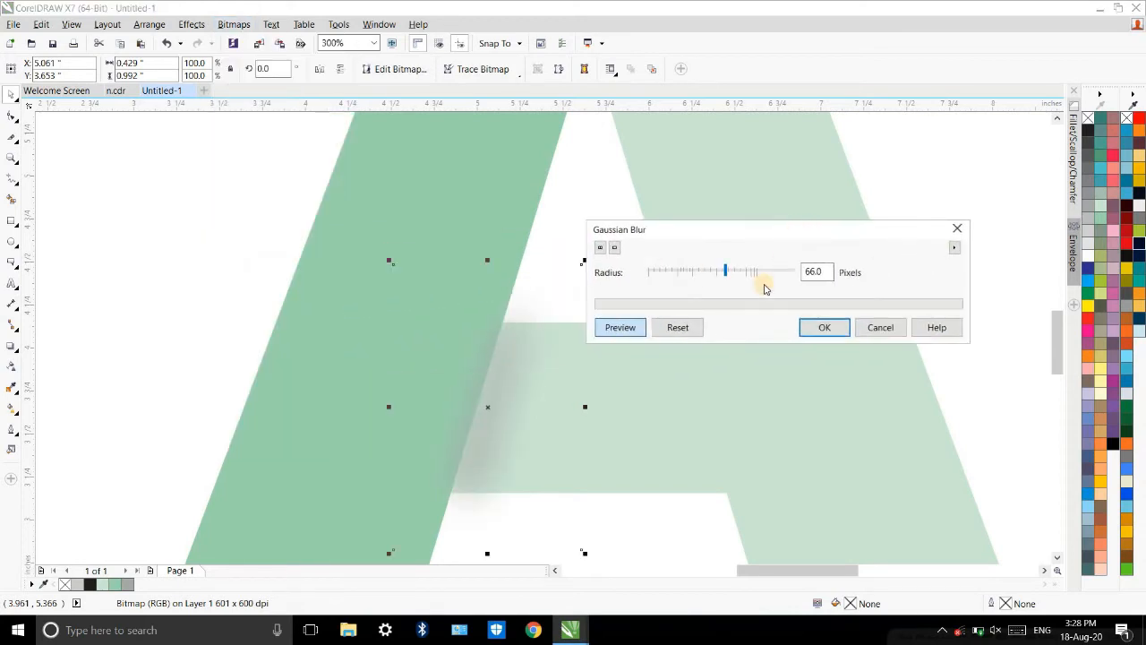
{"action": "left_click", "coordinate": [715, 273]}
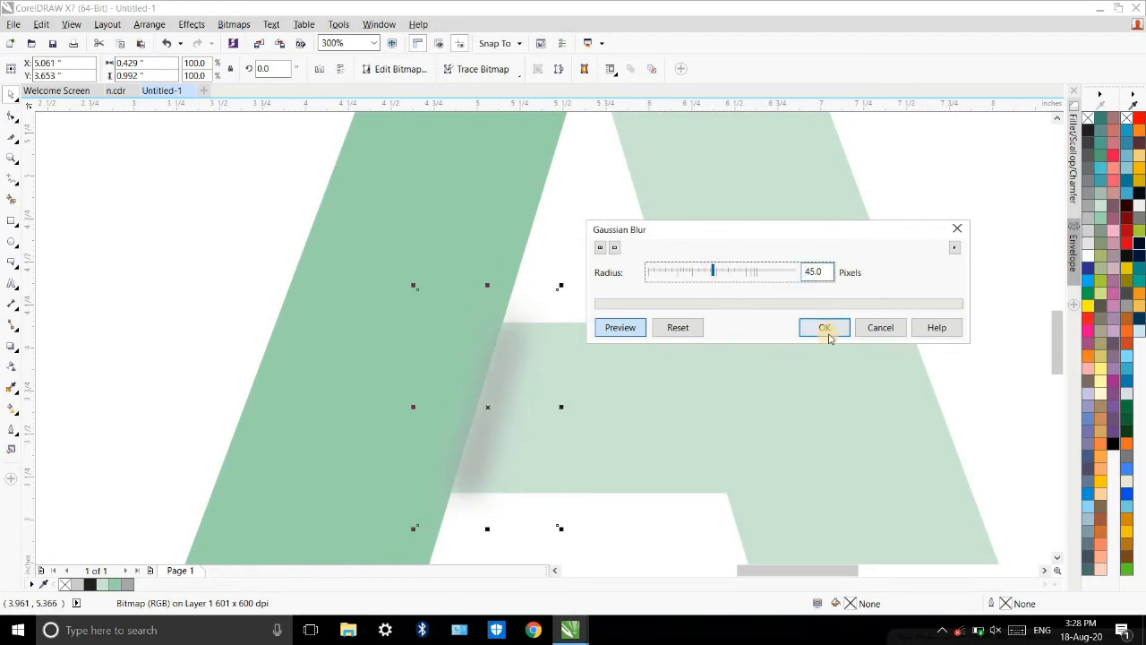
{"action": "left_click", "coordinate": [824, 327]}
Step: Shift the blurred shadow slightly toward the left leg and paste a copy of it outside the letter
{"action": "left_click_drag", "start_coordinate": [501, 373], "coordinate": [495, 370]}
{"action": "right_click", "coordinate": [495, 369]}
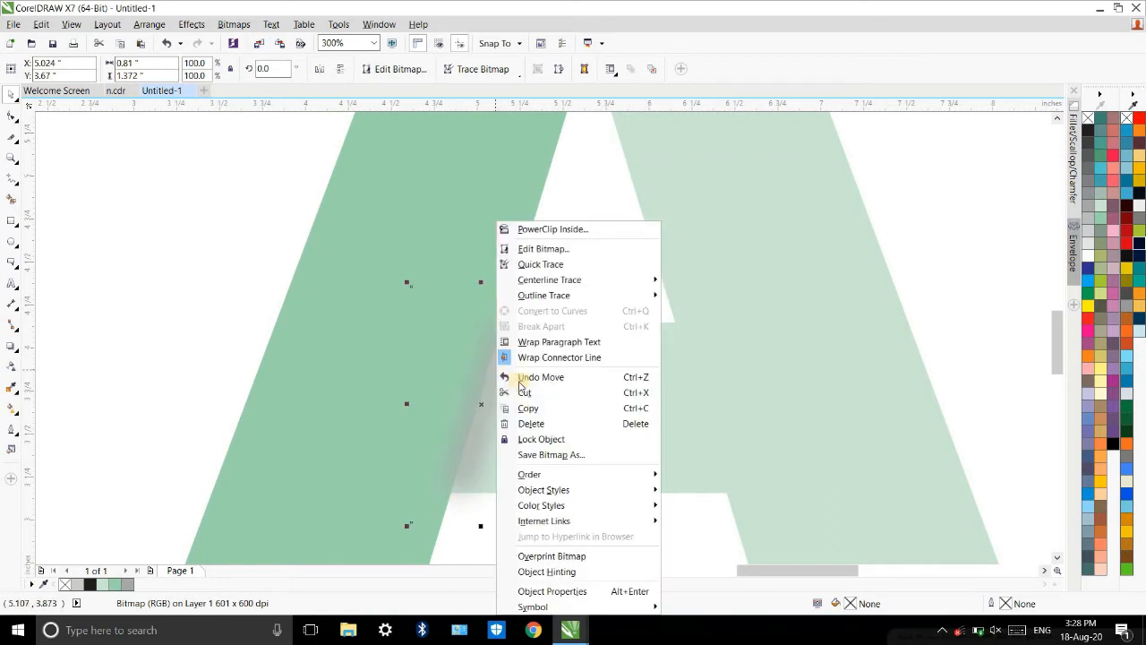
{"action": "left_click", "coordinate": [528, 409]}
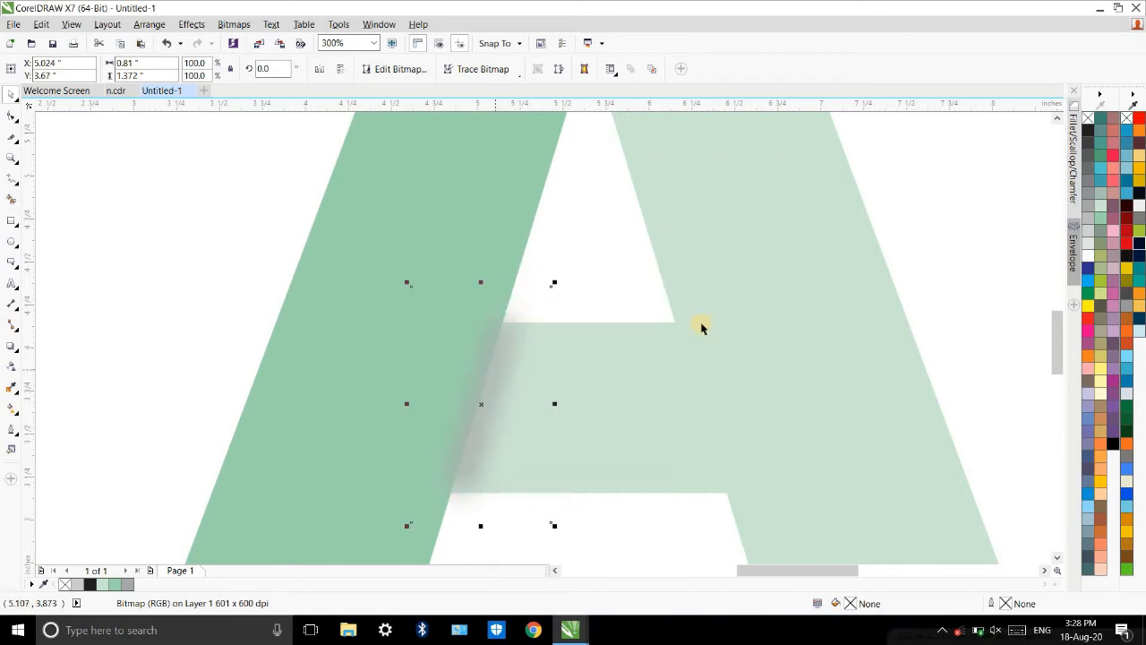
{"action": "right_click", "coordinate": [942, 264]}
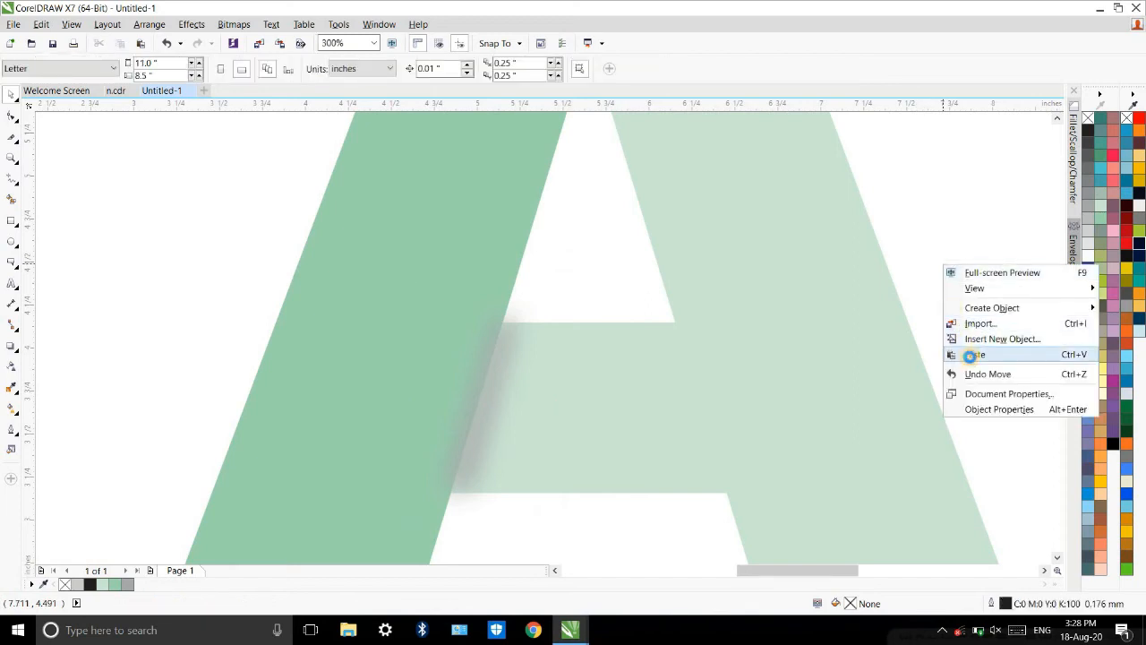
{"action": "left_click", "coordinate": [969, 355]}
{"action": "left_click_drag", "start_coordinate": [486, 396], "coordinate": [200, 265]}
{"action": "left_click", "coordinate": [555, 305]}
Step: PowerClip the crossbar's blurred shadow inside the pale green right section of the letter
{"action": "left_click", "coordinate": [489, 388]}
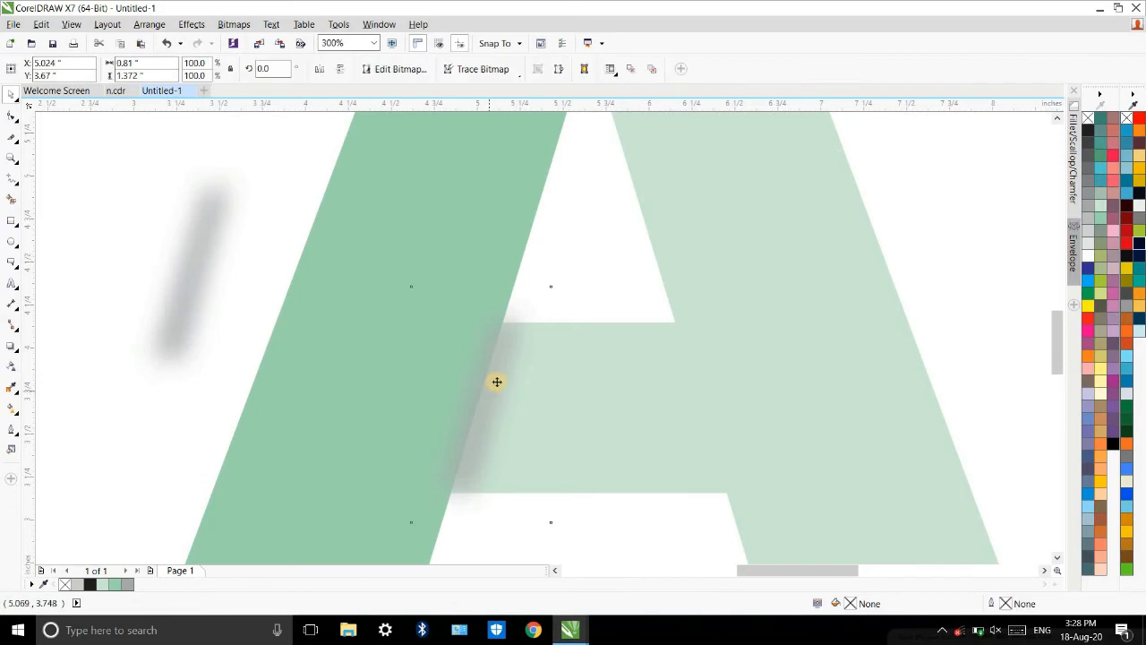
{"action": "right_click", "coordinate": [495, 385]}
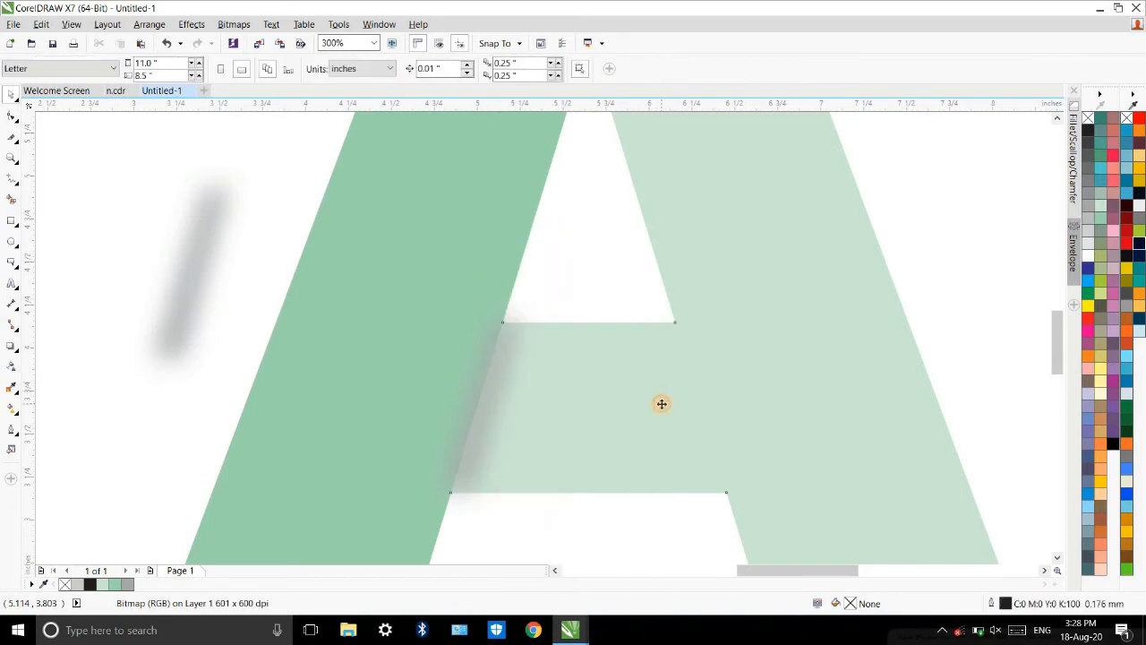
{"action": "left_click", "coordinate": [549, 386]}
{"action": "scroll", "coordinate": [532, 330], "scroll_direction": "down", "scroll_amount": 1}
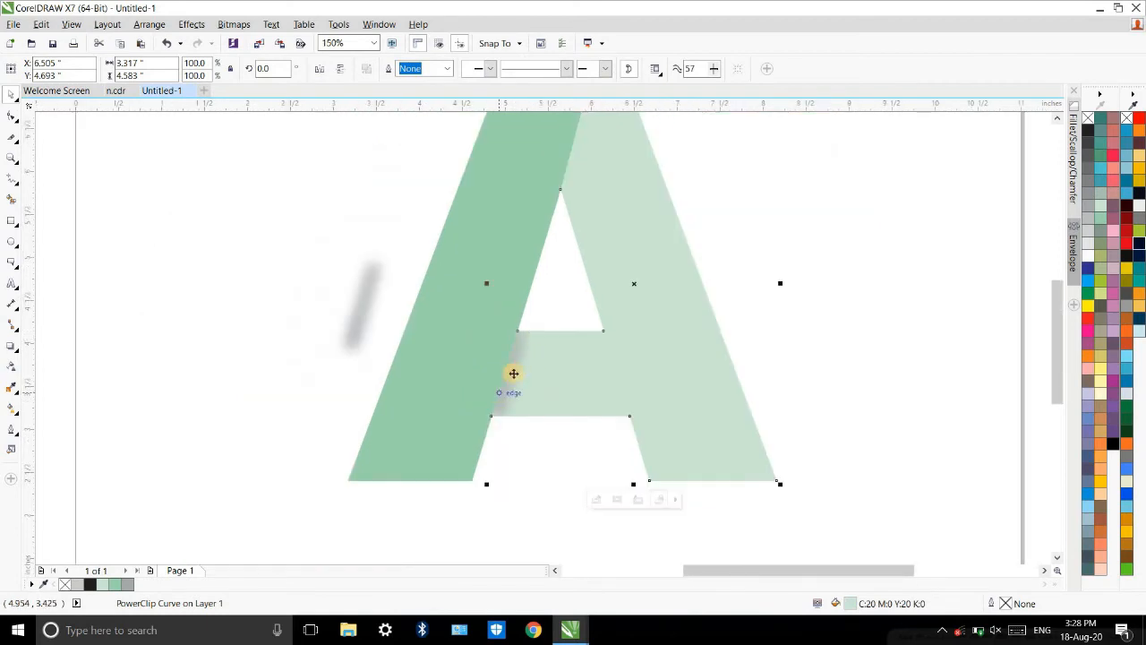
{"action": "scroll", "coordinate": [510, 374], "scroll_direction": "up", "scroll_amount": 2}
{"action": "scroll", "coordinate": [503, 371], "scroll_direction": "down", "scroll_amount": 3}
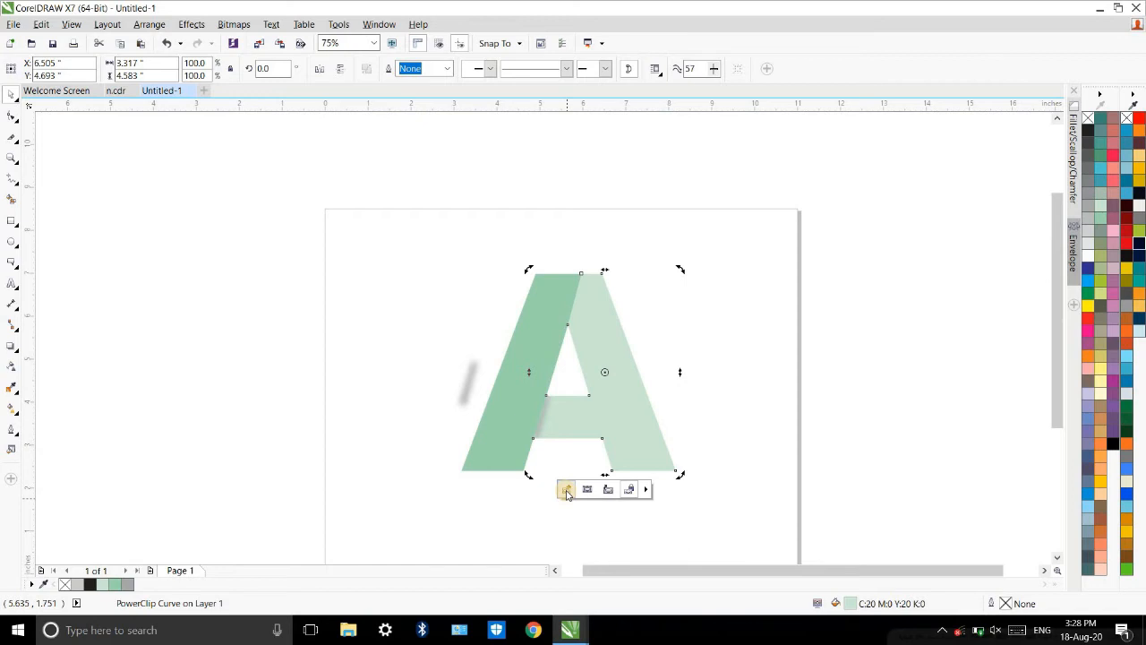
Step: Edit the pale green section's PowerClip contents to nudge the crossbar shadow to about X 5.017 in, Y 3.663 in, and finish editing
{"action": "left_click", "coordinate": [567, 490]}
{"action": "scroll", "coordinate": [539, 417], "scroll_direction": "up", "scroll_amount": 3}
{"action": "left_click_drag", "start_coordinate": [535, 414], "coordinate": [535, 412]}
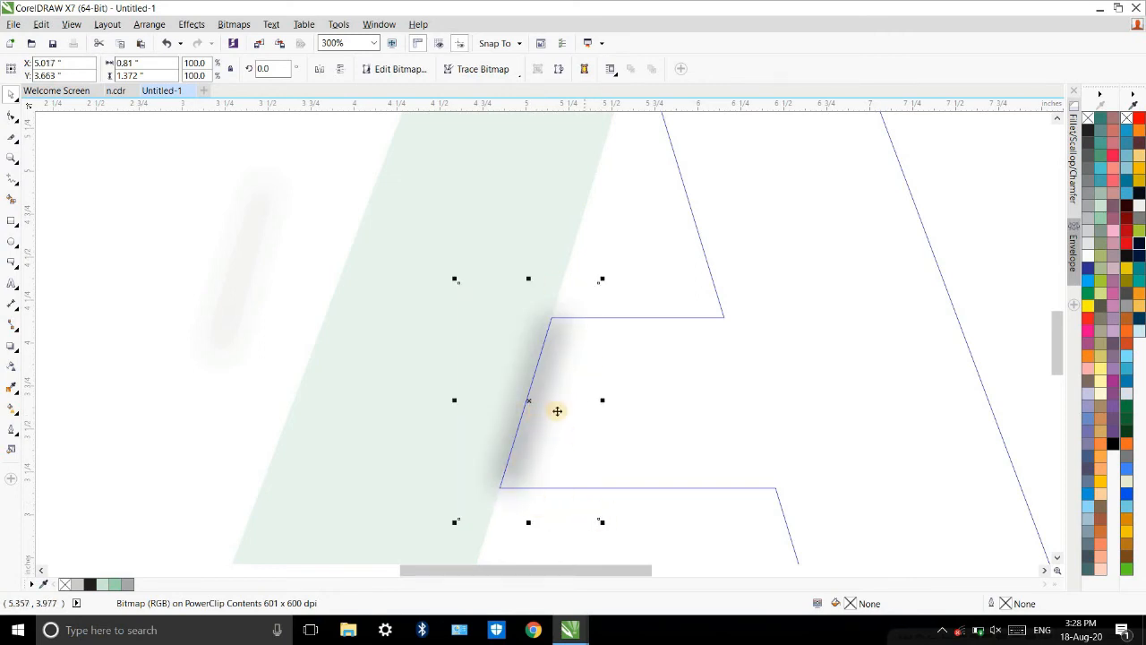
{"action": "scroll", "coordinate": [574, 491], "scroll_direction": "down", "scroll_amount": 1}
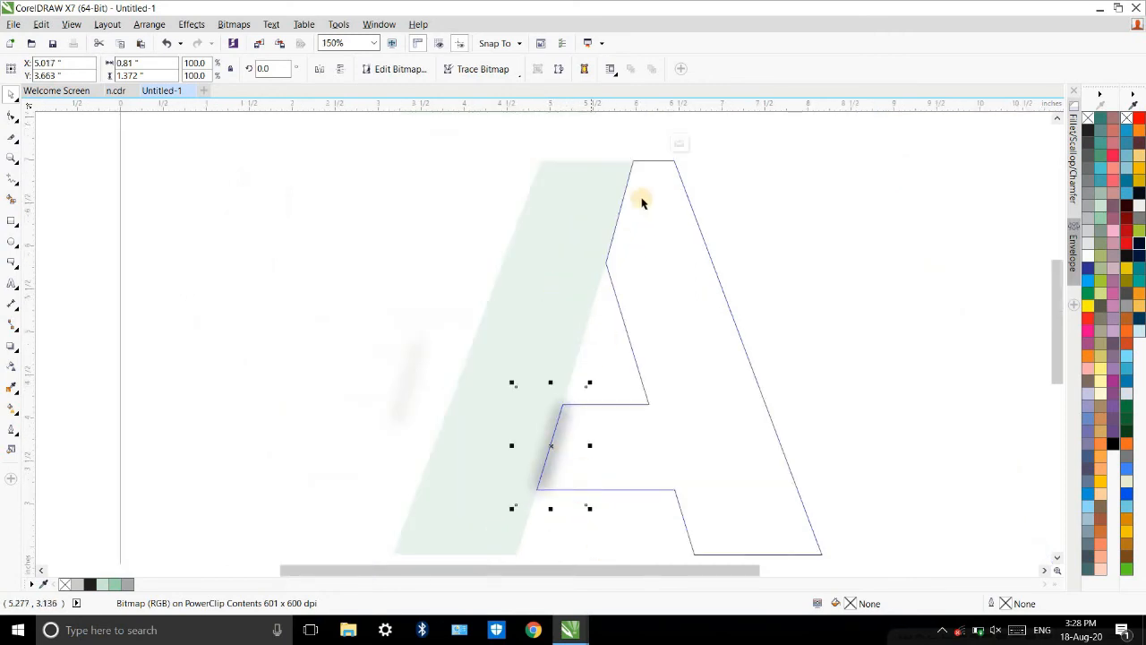
{"action": "left_click", "coordinate": [679, 146]}
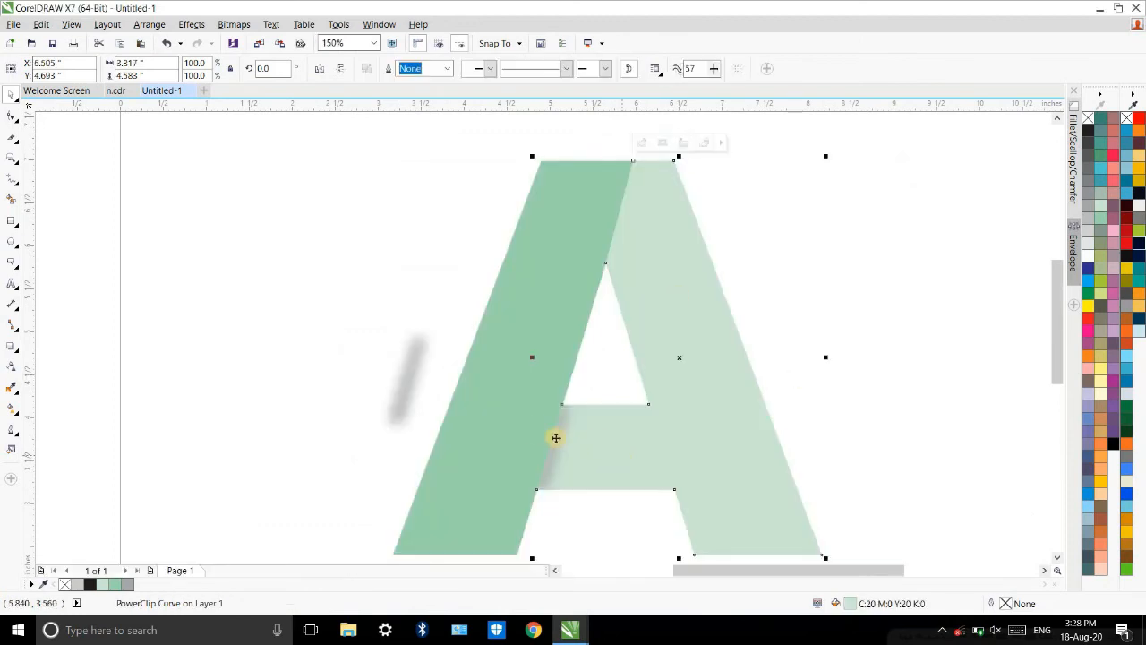
{"action": "scroll", "coordinate": [535, 436], "scroll_direction": "up", "scroll_amount": 1}
{"action": "scroll", "coordinate": [535, 433], "scroll_direction": "down", "scroll_amount": 1}
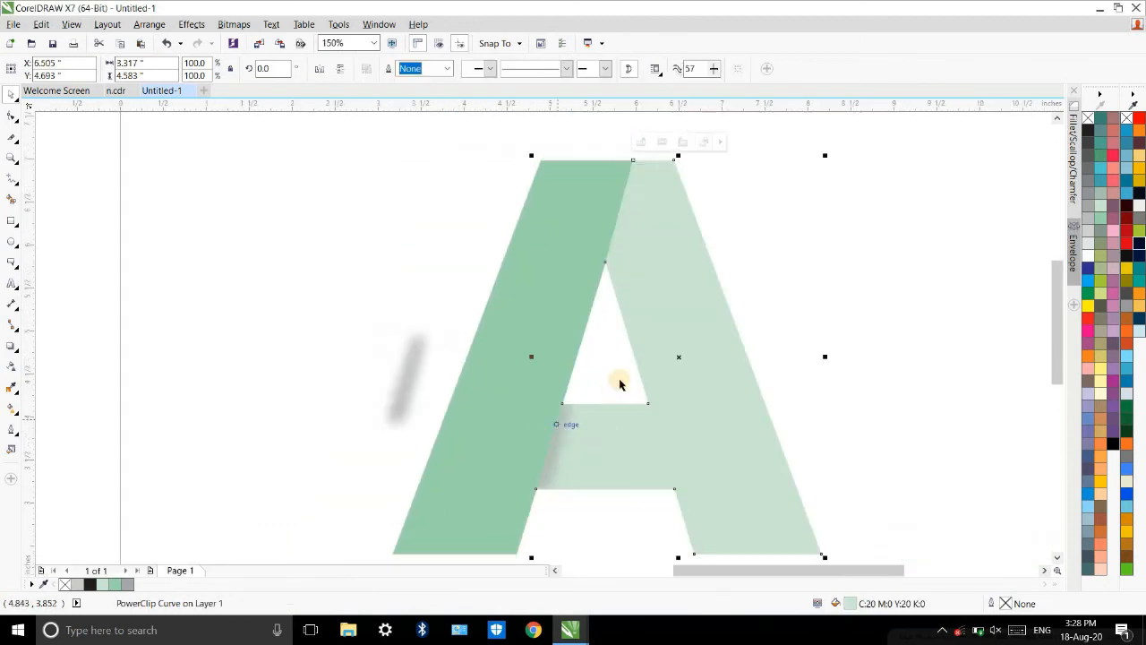
Step: PowerClip the spare blurred shadow copy inside the pale green right section
{"action": "left_click", "coordinate": [792, 334]}
{"action": "left_click", "coordinate": [409, 373]}
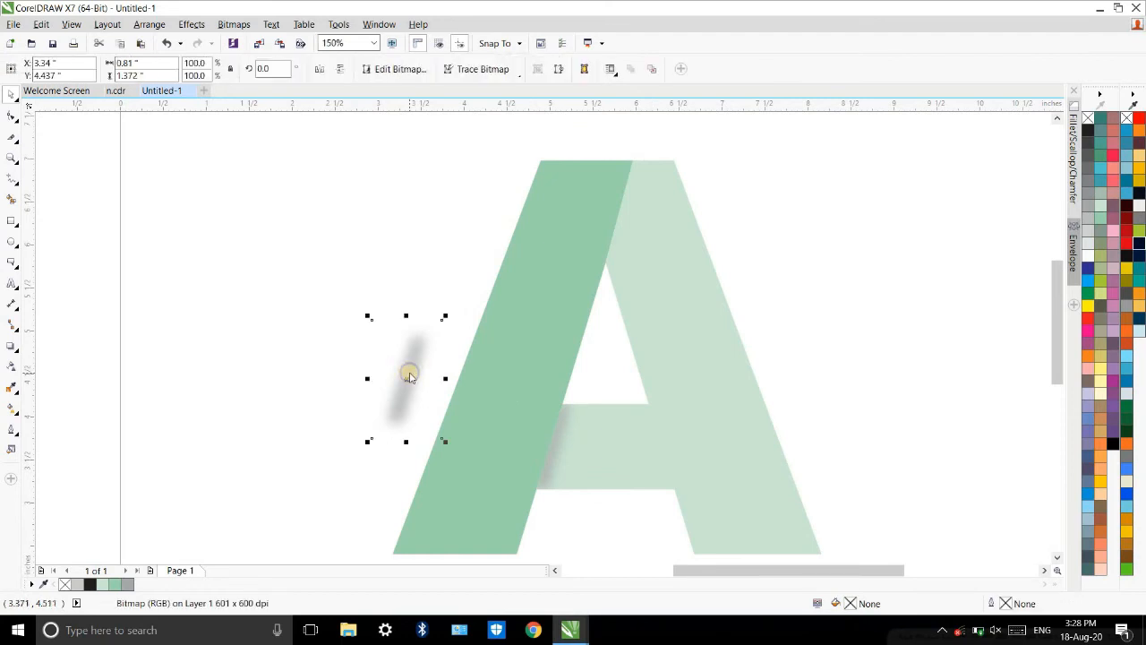
{"action": "right_click", "coordinate": [410, 374]}
{"action": "left_click", "coordinate": [467, 229]}
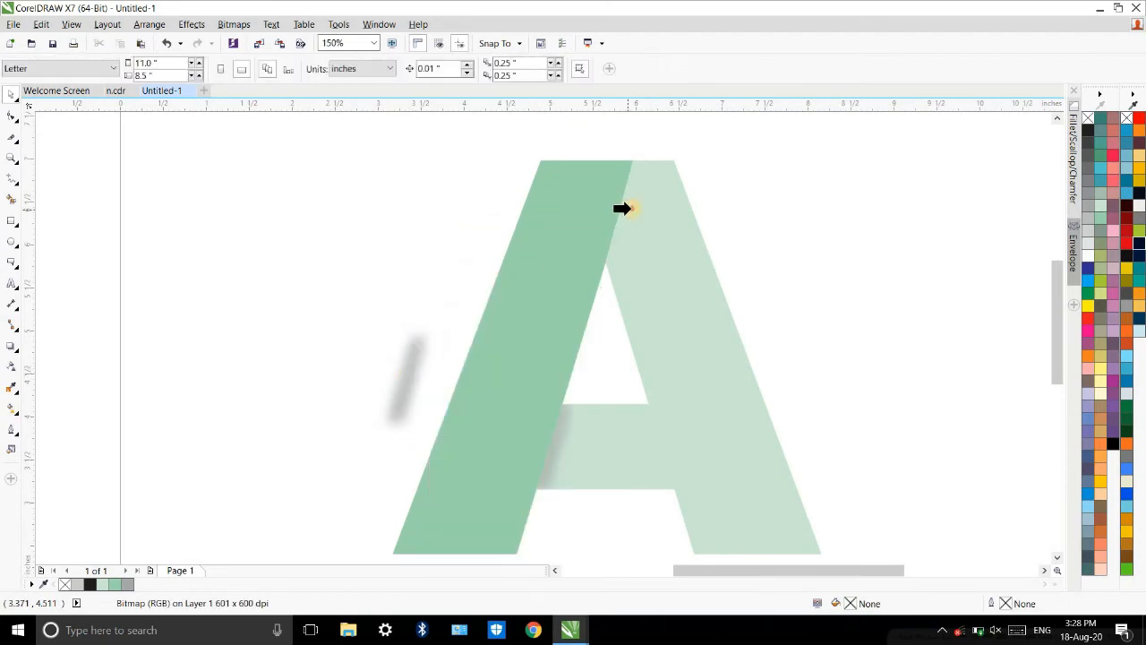
{"action": "left_click", "coordinate": [626, 210]}
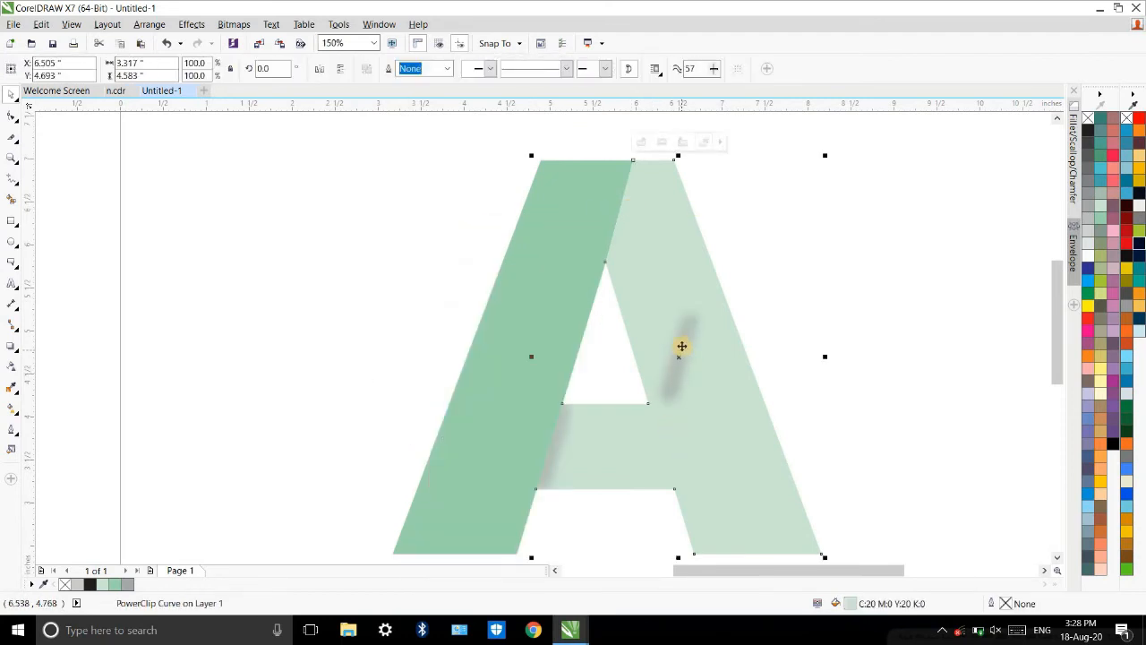
Step: Within the PowerClip contents, move the second shadow to the upper fold and shift the crossbar shadow to about X 4.993 in
{"action": "left_click", "coordinate": [641, 141]}
{"action": "mouse_move", "coordinate": [690, 338]}
{"action": "left_mouse_down"}
{"action": "mouse_move", "coordinate": [627, 176]}
{"action": "mouse_move", "coordinate": [628, 195]}
{"action": "left_mouse_up"}
{"action": "left_click", "coordinate": [549, 476]}
{"action": "left_click_drag", "start_coordinate": [560, 440], "coordinate": [550, 440]}
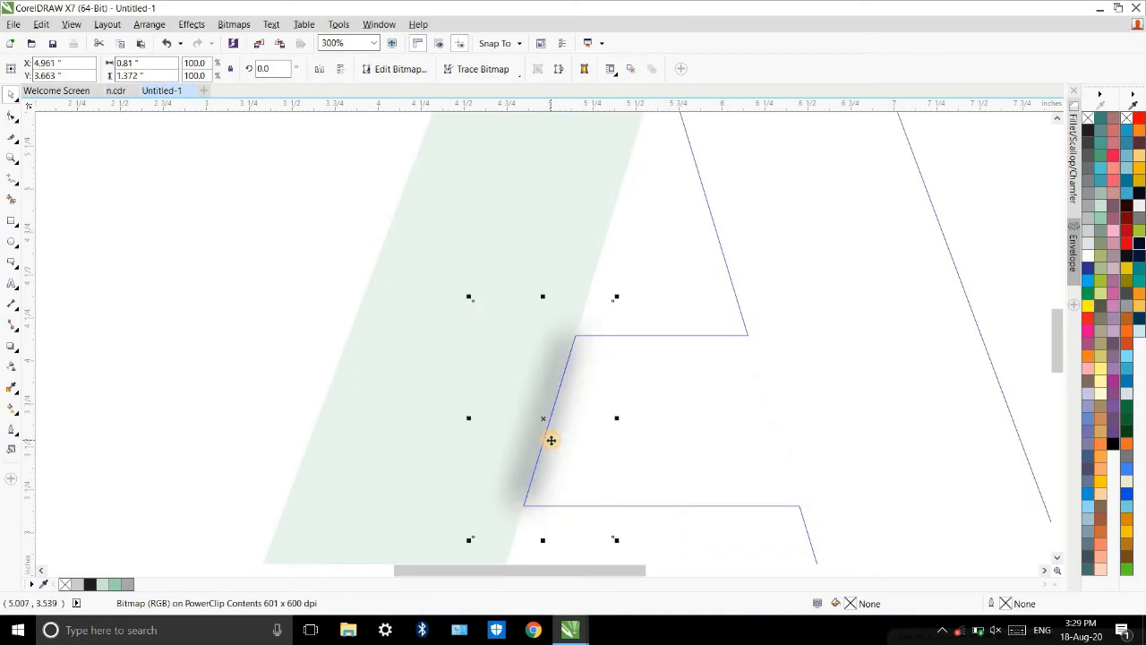
{"action": "left_click_drag", "start_coordinate": [554, 438], "coordinate": [570, 414]}
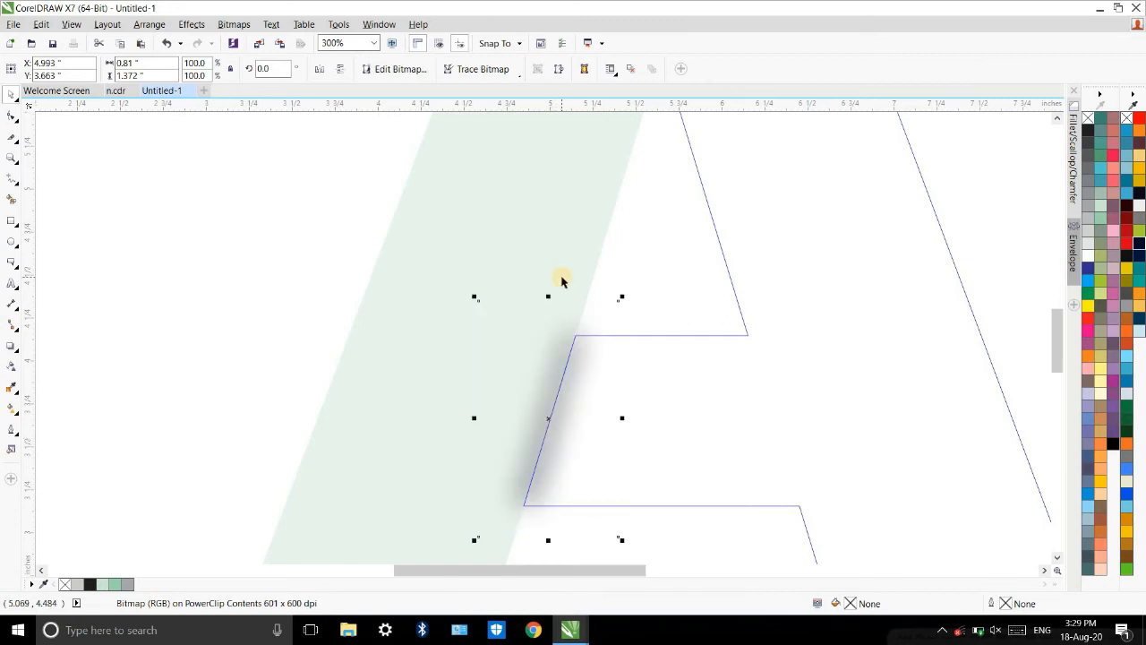
Step: Stretch the upper fold's shadow to about 129.6% height and rotate it to about 353.4° to follow the fold edge
{"action": "scroll", "coordinate": [561, 274], "scroll_direction": "down", "scroll_amount": 2}
{"action": "scroll", "coordinate": [624, 135], "scroll_direction": "up", "scroll_amount": 2}
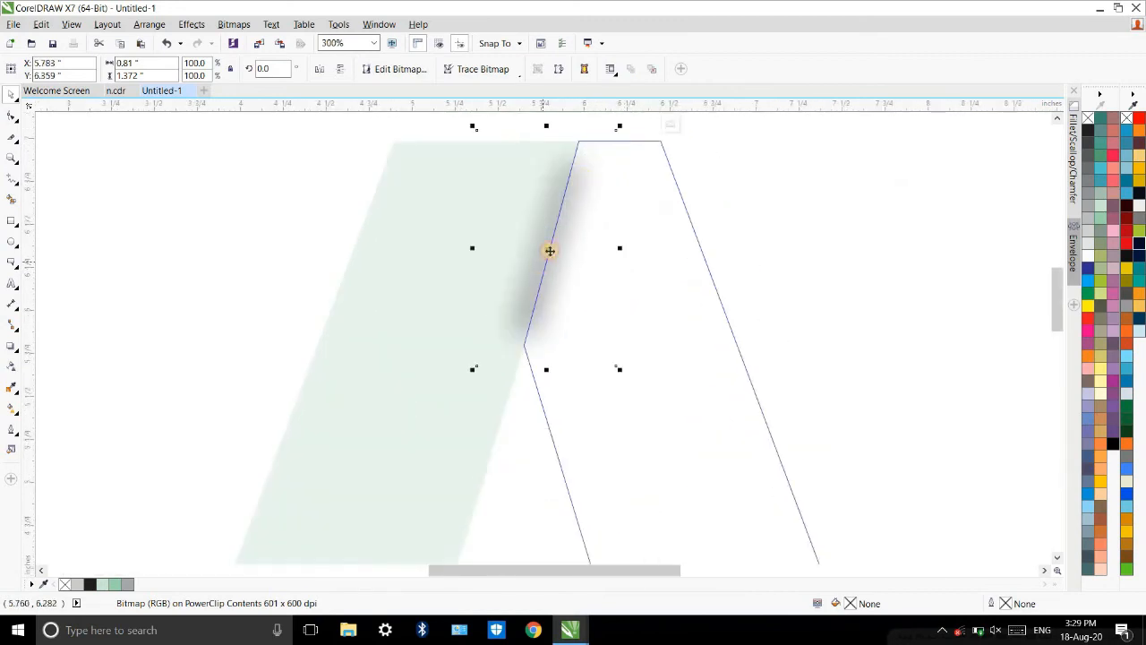
{"action": "left_click_drag", "start_coordinate": [549, 116], "coordinate": [546, 119]}
{"action": "left_click_drag", "start_coordinate": [546, 300], "coordinate": [546, 301]}
{"action": "left_click", "coordinate": [546, 300]}
{"action": "left_click_drag", "start_coordinate": [621, 142], "coordinate": [638, 157]}
{"action": "scroll", "coordinate": [457, 370], "scroll_direction": "down", "scroll_amount": 4}
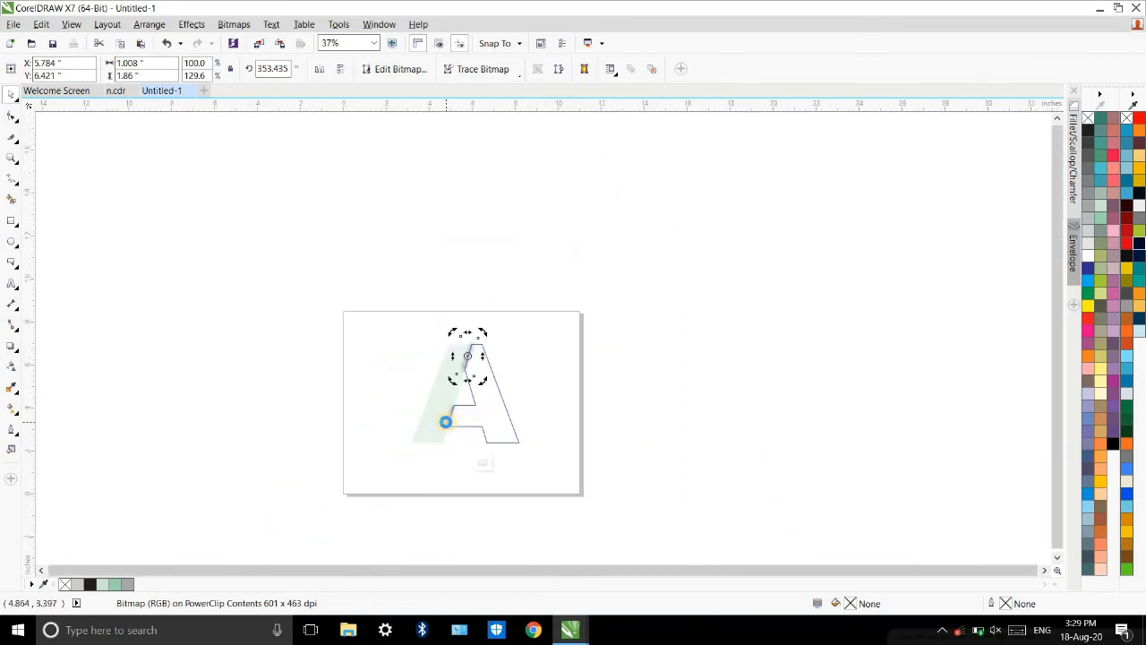
{"action": "scroll", "coordinate": [453, 425], "scroll_direction": "up", "scroll_amount": 2}
{"action": "scroll", "coordinate": [466, 422], "scroll_direction": "down", "scroll_amount": 5}
{"action": "scroll", "coordinate": [430, 537], "scroll_direction": "up", "scroll_amount": 3}
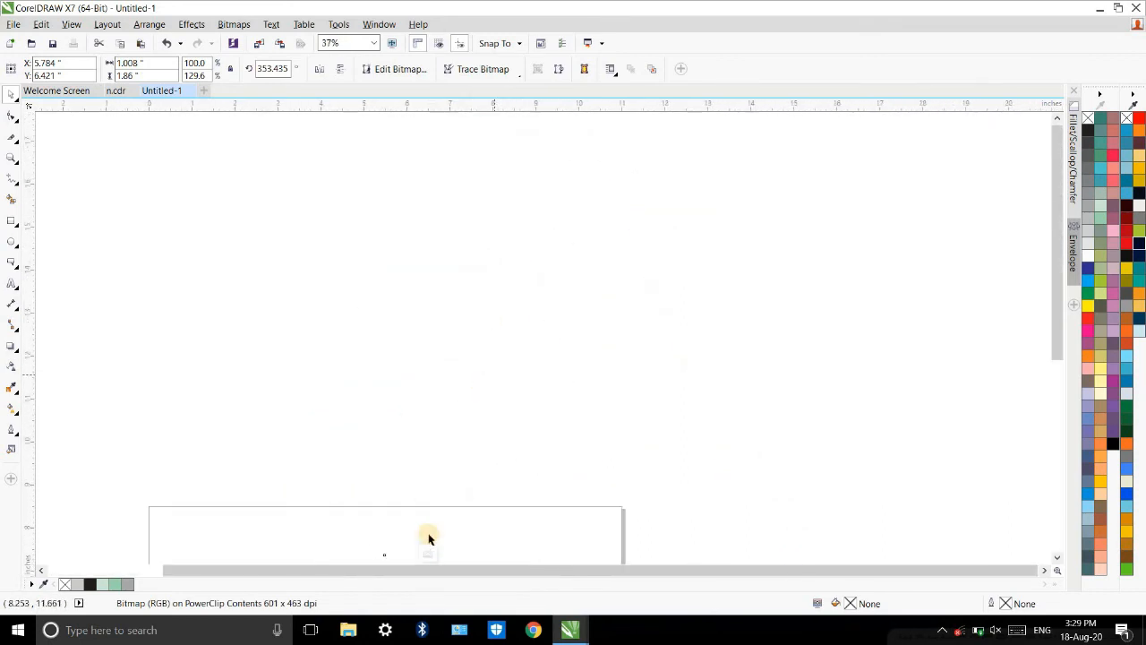
{"action": "scroll", "coordinate": [429, 538], "scroll_direction": "up", "scroll_amount": 2}
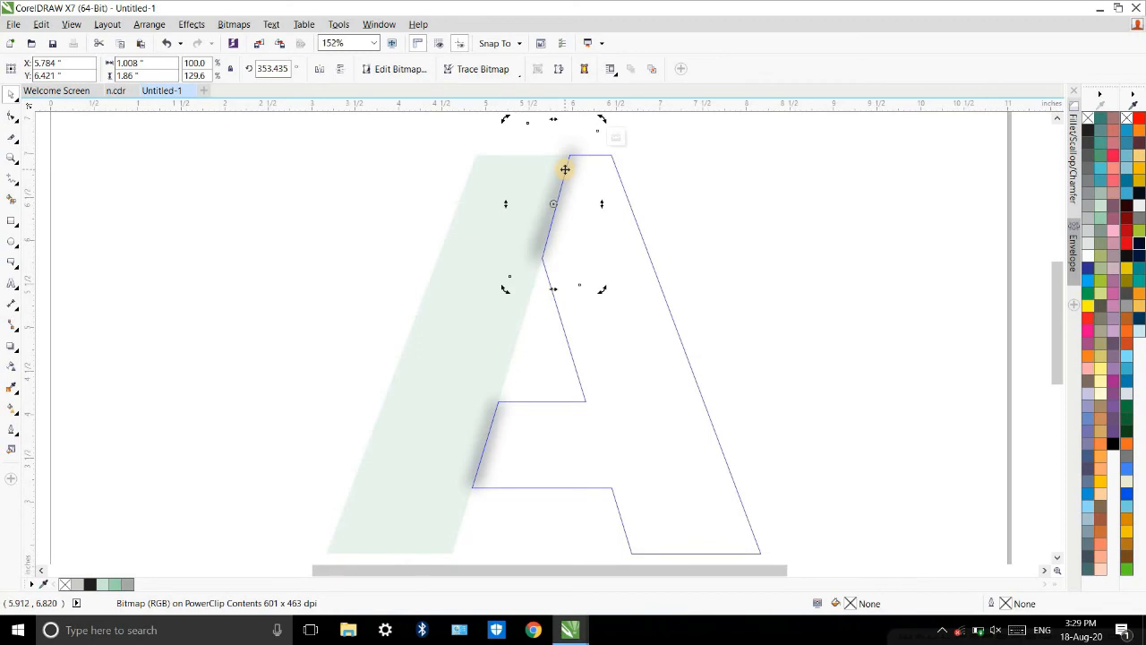
{"action": "scroll", "coordinate": [565, 169], "scroll_direction": "up", "scroll_amount": 2}
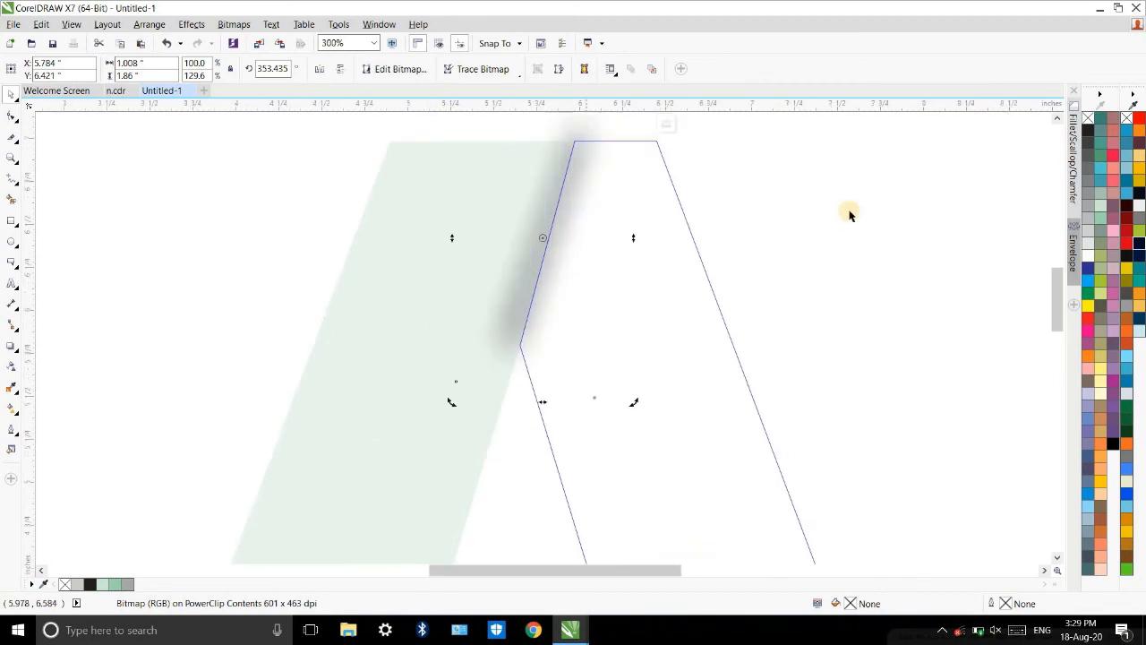
Step: Move the upper fold's shadow to about X 5.746 in, Y 6.369 in, and finish editing the PowerClip contents
{"action": "left_click", "coordinate": [563, 210]}
{"action": "left_click_drag", "start_coordinate": [564, 209], "coordinate": [559, 218]}
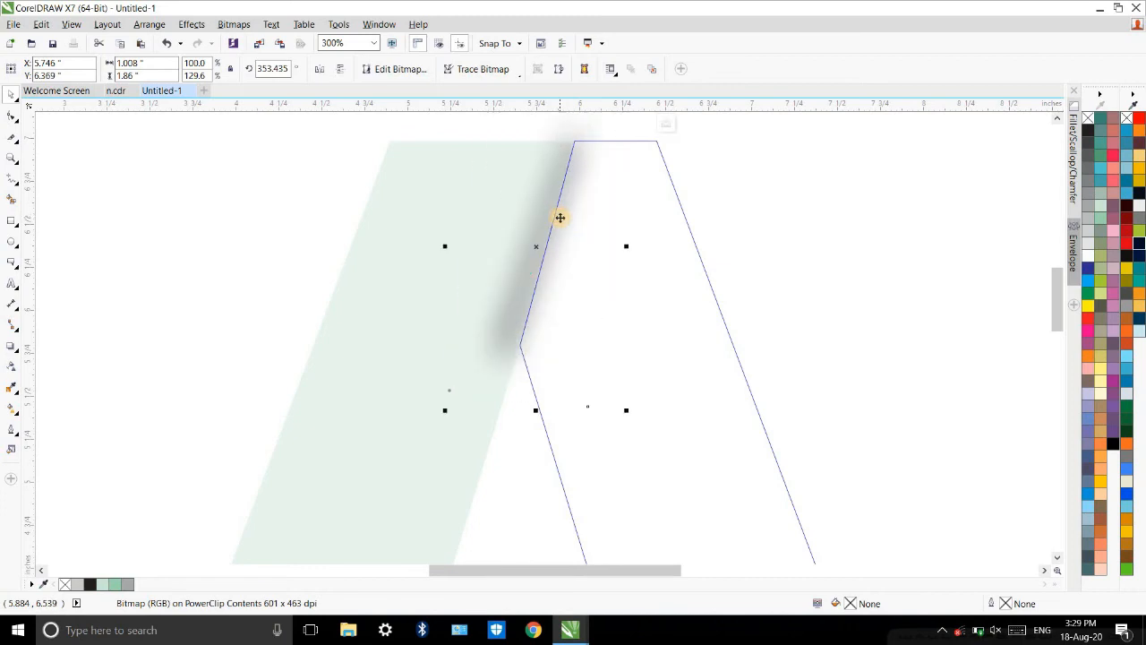
{"action": "left_click", "coordinate": [666, 122]}
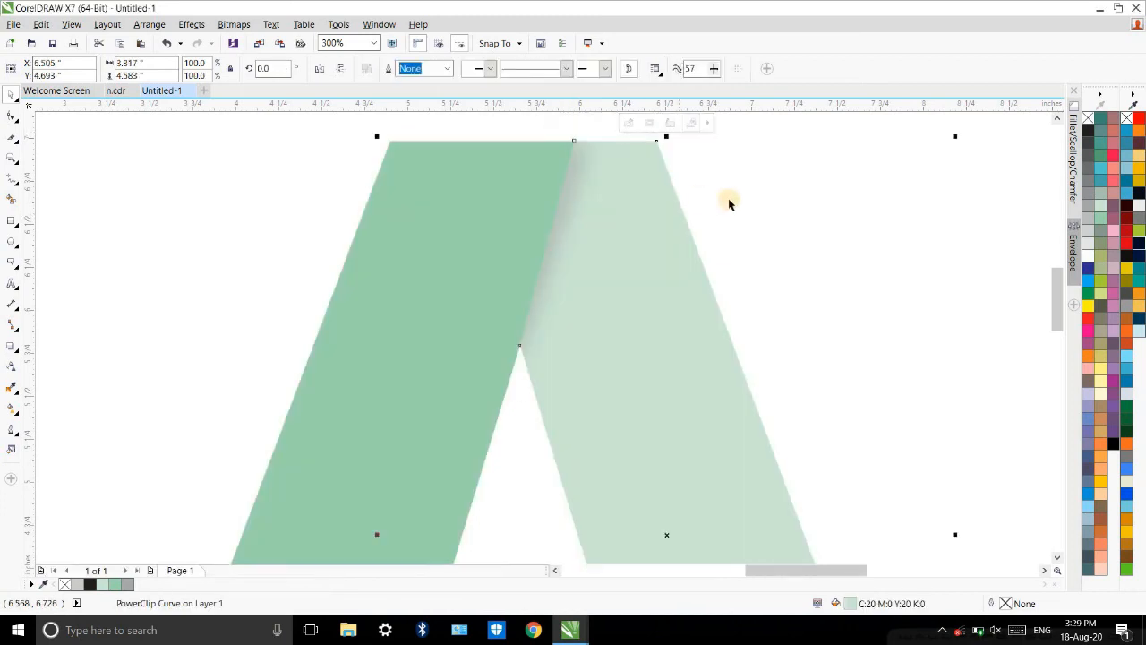
{"action": "left_click", "coordinate": [728, 200]}
Step: Edit the pale green section's PowerClip contents again, shift the upper shadow to about X 5.784 in, fine-tune its rotation along the fold, and finish editing
{"action": "left_click", "coordinate": [579, 182]}
{"action": "left_click", "coordinate": [632, 123]}
{"action": "left_click_drag", "start_coordinate": [567, 220], "coordinate": [573, 221]}
{"action": "left_click", "coordinate": [573, 220]}
{"action": "left_click_drag", "start_coordinate": [637, 406], "coordinate": [633, 399]}
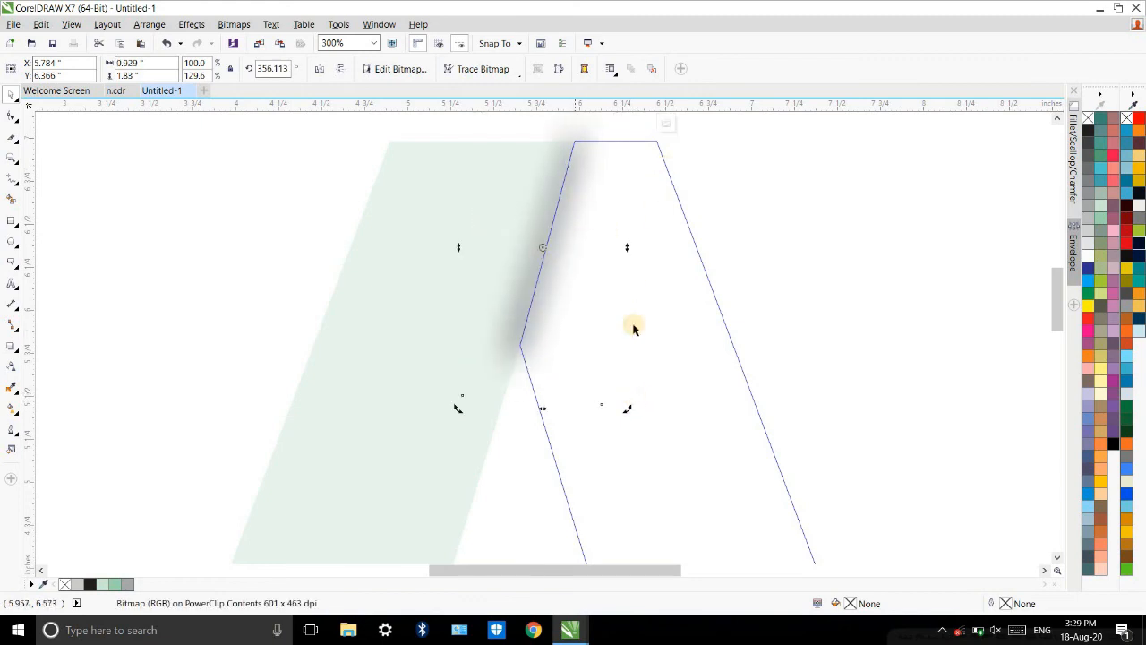
{"action": "left_click_drag", "start_coordinate": [624, 410], "coordinate": [616, 404]}
{"action": "left_click", "coordinate": [578, 182]}
{"action": "left_click", "coordinate": [669, 122]}
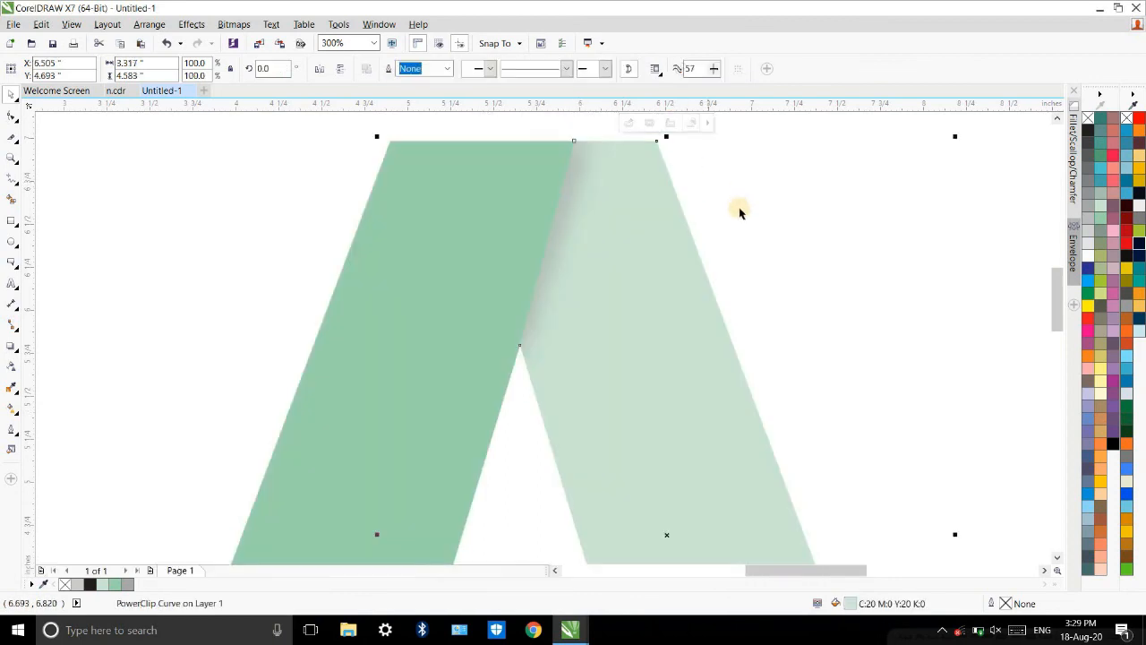
{"action": "left_click", "coordinate": [740, 212]}
Step: Inspect the whole letter A with both fold shadows and show it in full-screen preview
{"action": "scroll", "coordinate": [542, 282], "scroll_direction": "down", "scroll_amount": 2}
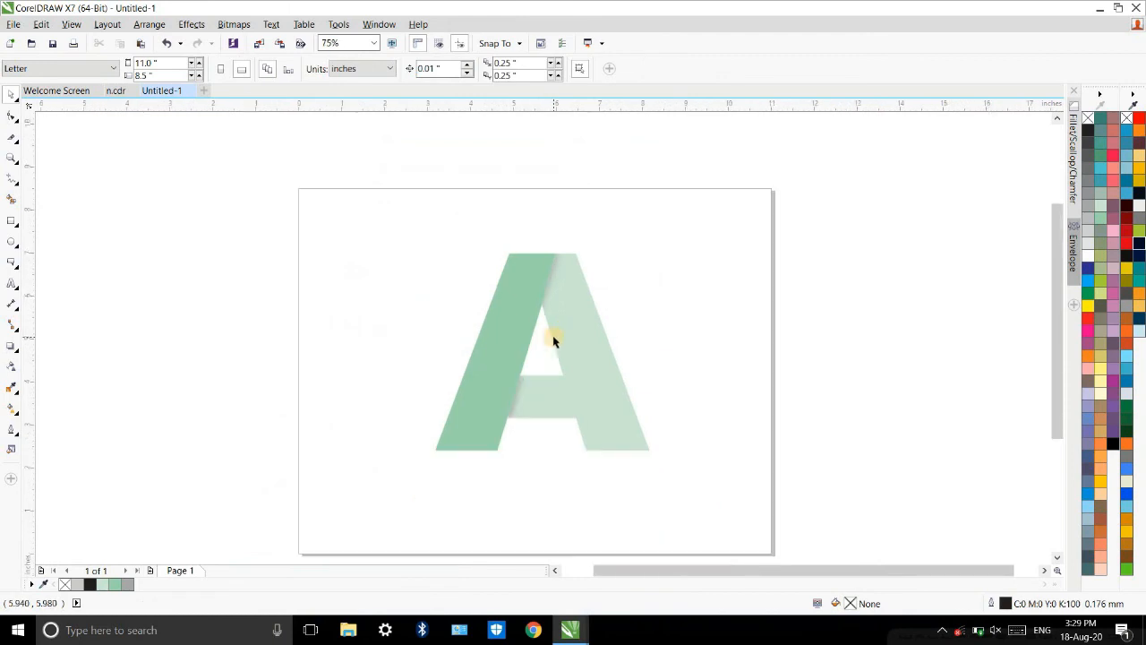
{"action": "scroll", "coordinate": [618, 258], "scroll_direction": "up", "scroll_amount": 1}
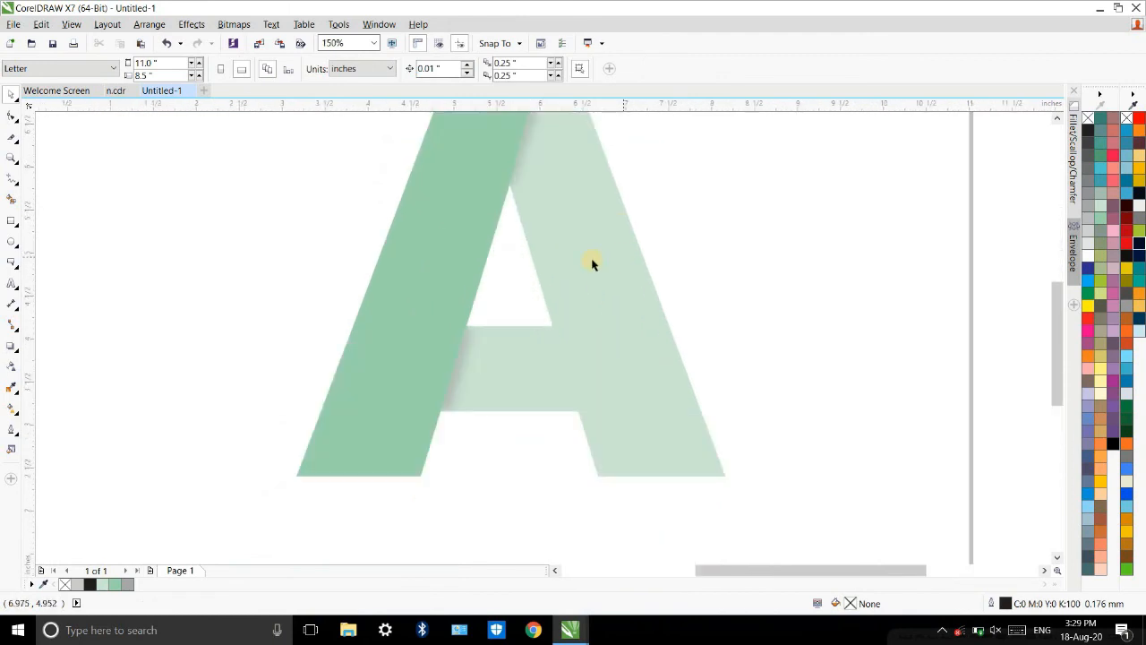
{"action": "scroll", "coordinate": [553, 263], "scroll_direction": "up", "scroll_amount": 1}
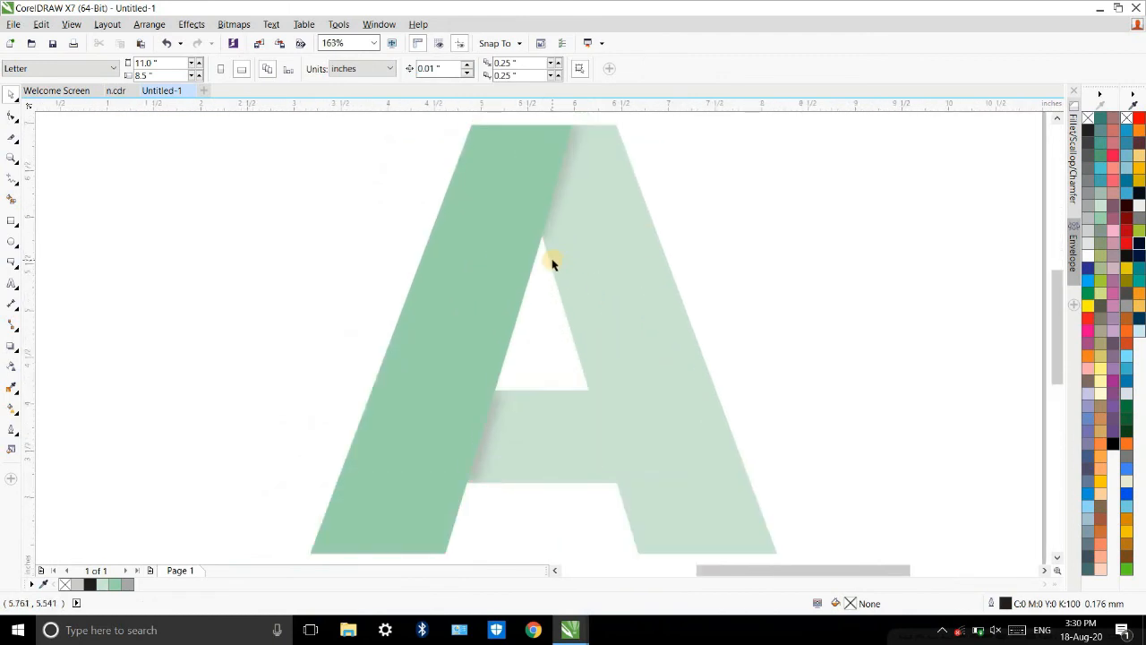
{"action": "left_click_drag", "start_coordinate": [882, 569], "coordinate": [874, 568]}
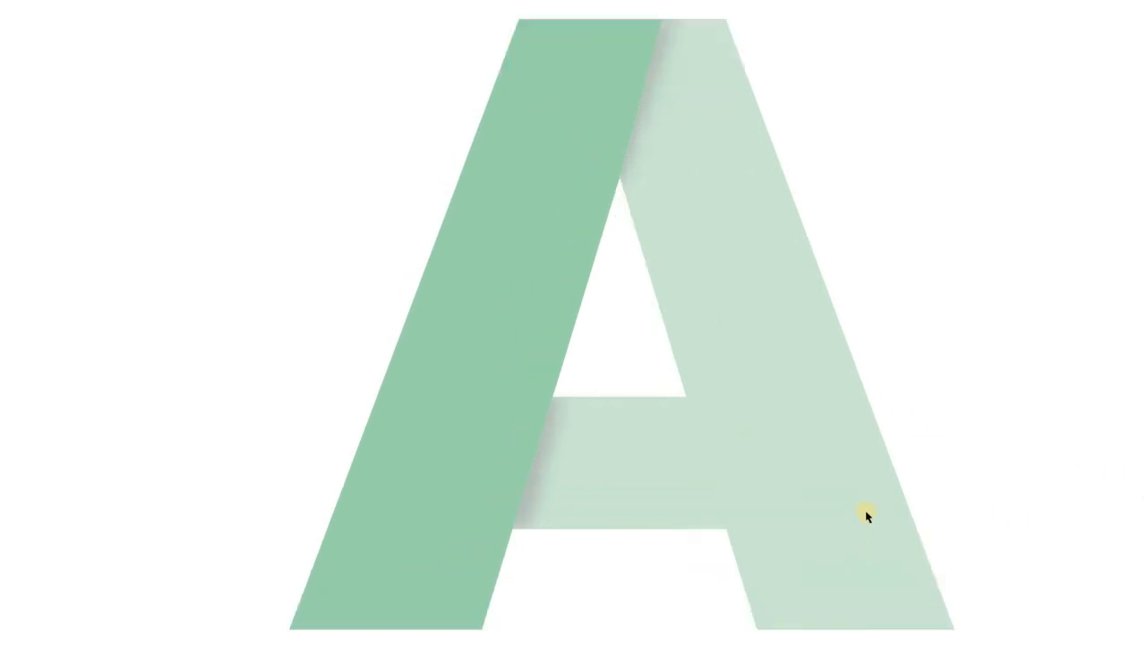